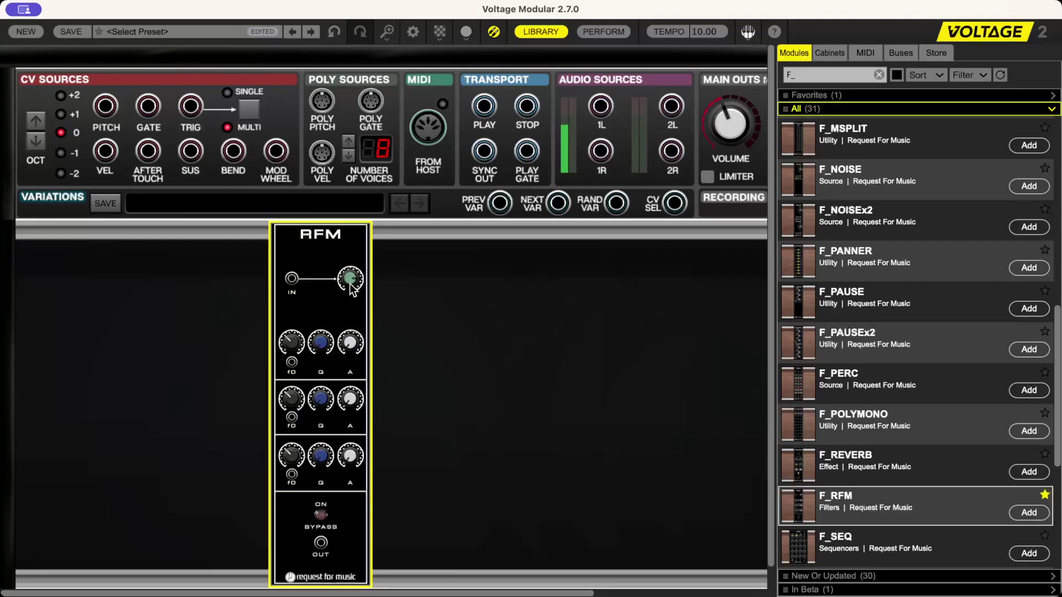
Step: Try out the cutoff and gain controls of the RFM module's first filter band, leaving its cutoff adjusted
mouse_move(350, 283)
mouse_move(288, 346)
left_mouse_down()
mouse_move(304, 312)
mouse_move(297, 332)
left_mouse_up()
mouse_move(294, 347)
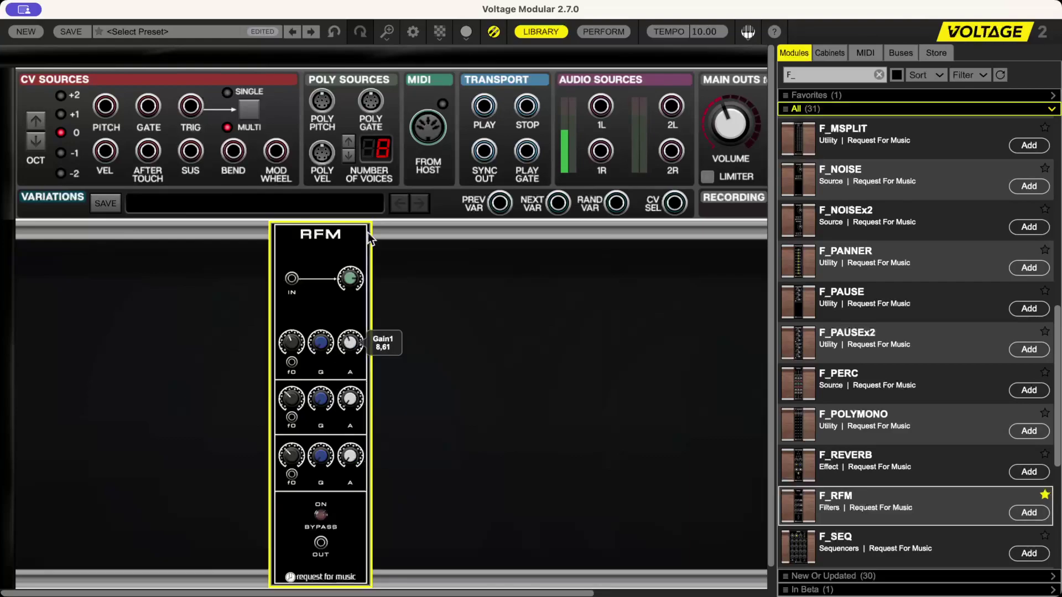
left_click_drag(370, 244, 365, 369)
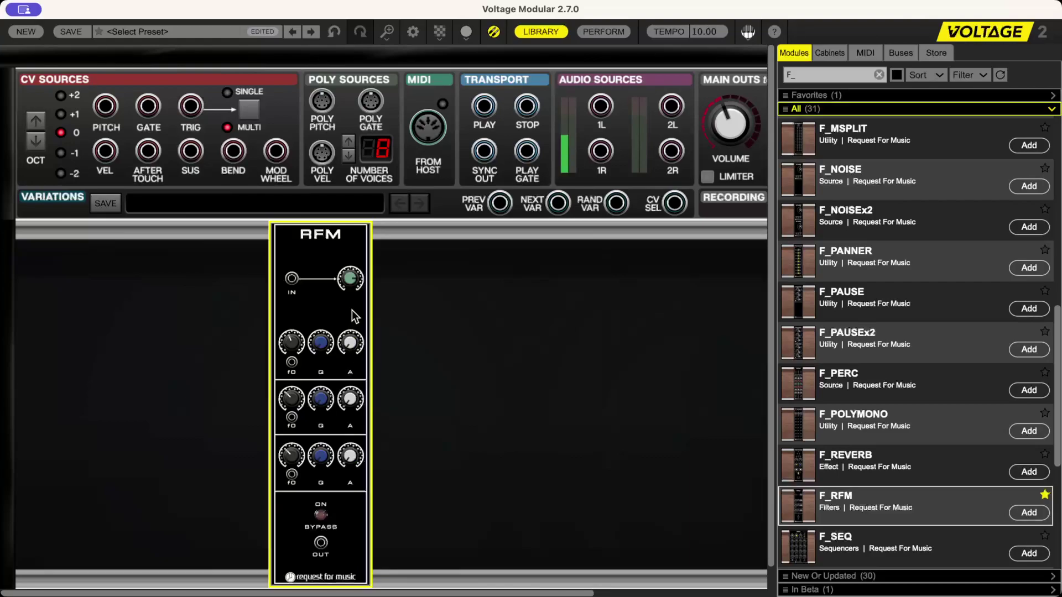
Step: Add an F_VCO oscillator module before the RFM filter and place the RFM directly beside it
scroll(841, 457, "down", 5)
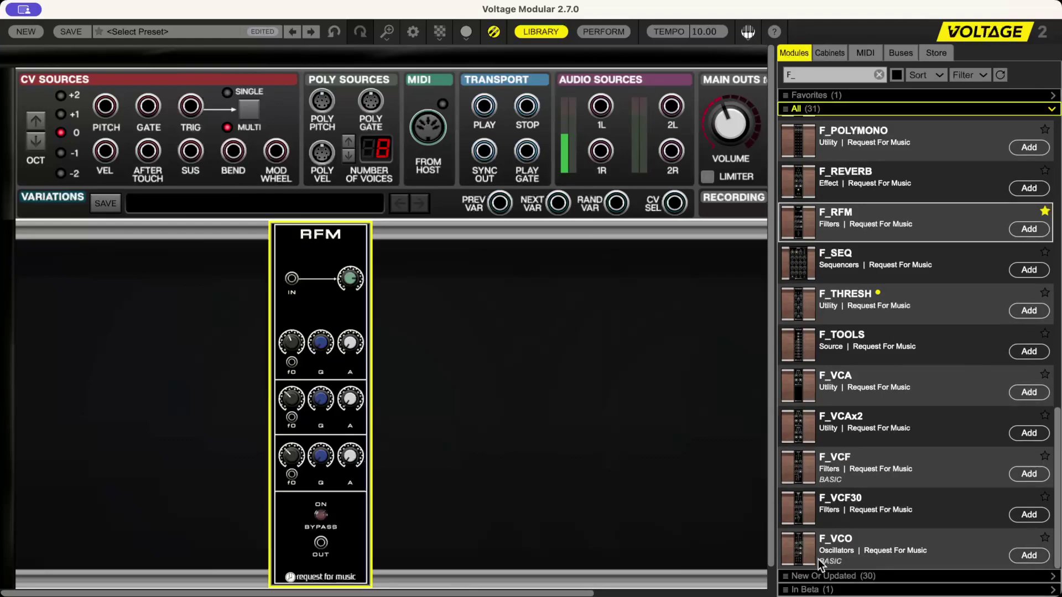
left_click_drag(813, 549, 250, 219)
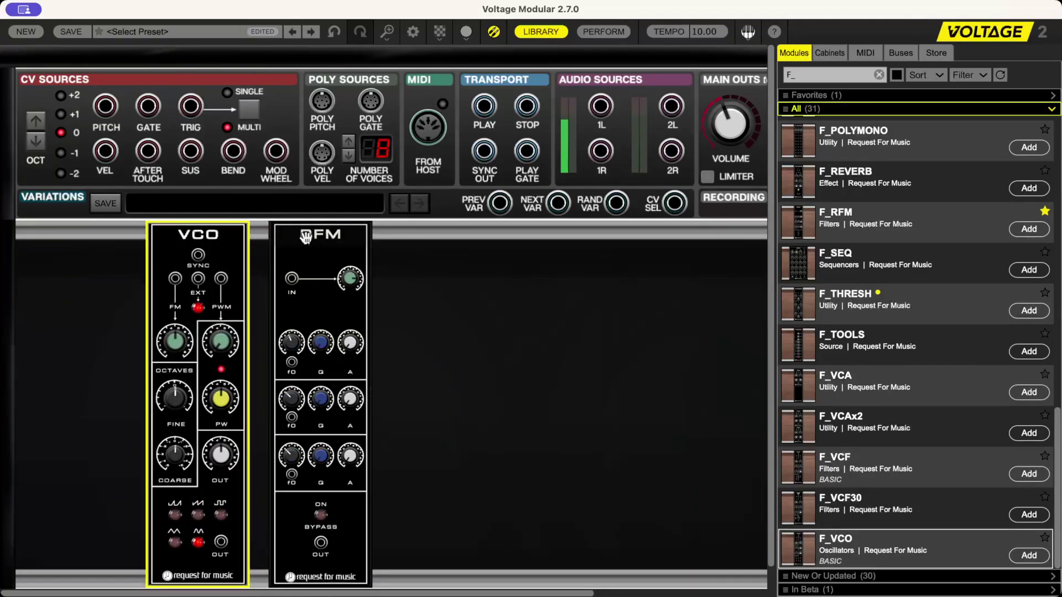
mouse_move(329, 233)
left_mouse_down()
mouse_move(342, 232)
mouse_move(313, 235)
left_mouse_up()
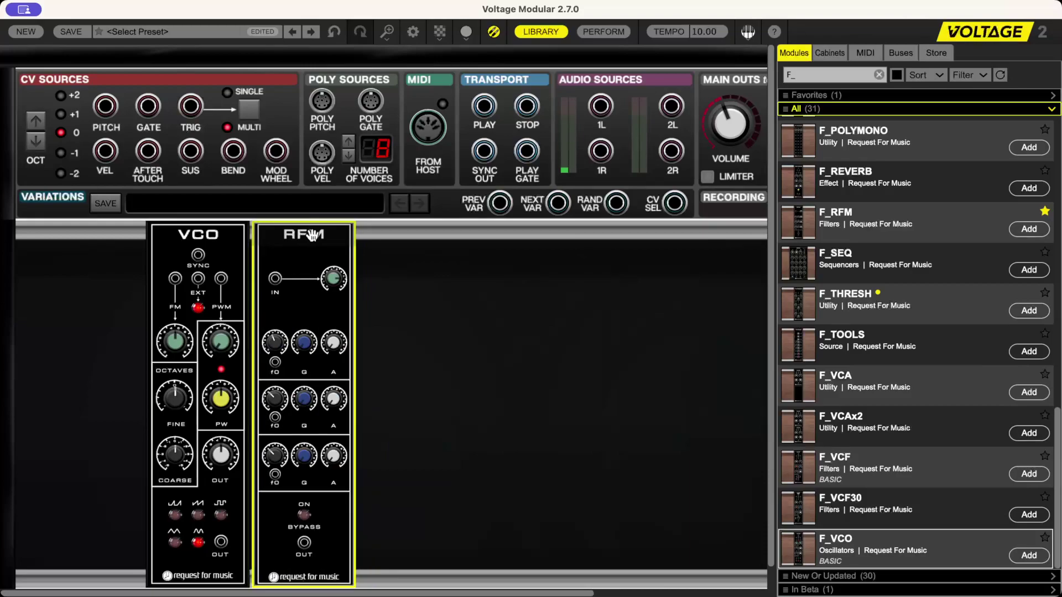
Step: Add an F_VCA module after the RFM filter and insert an F_ADSR envelope module between them
scroll(870, 164, "up", 4)
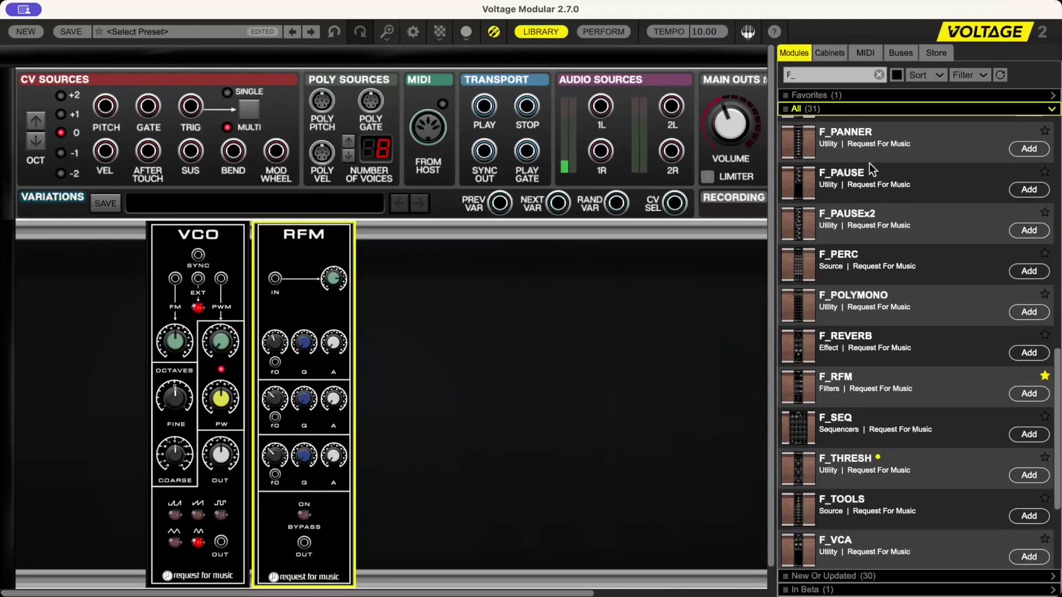
scroll(869, 164, "down", 4)
left_click_drag(814, 367, 516, 240)
scroll(803, 176, "up", 10)
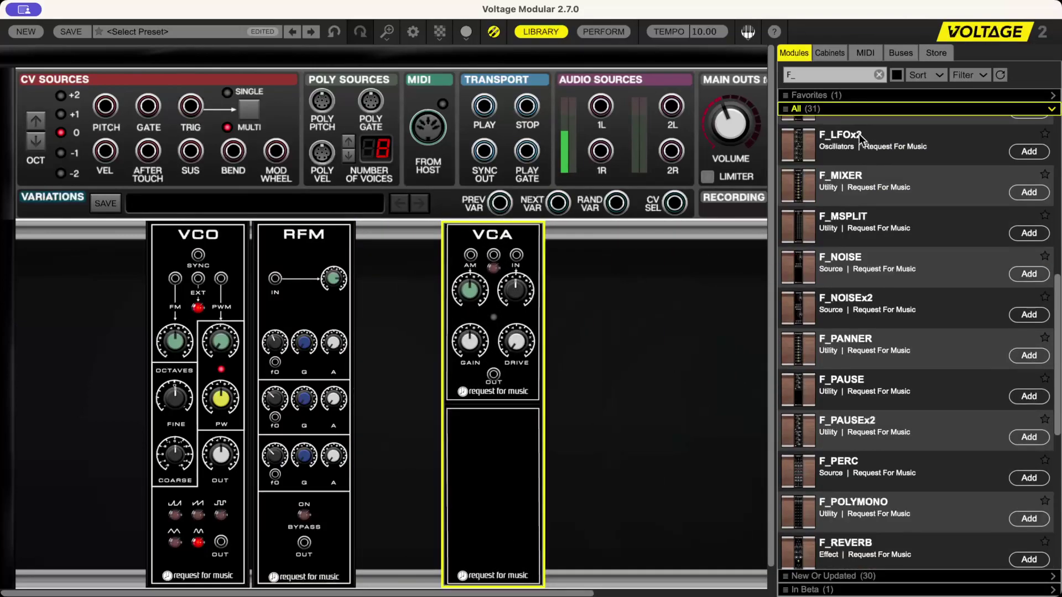
scroll(864, 180, "up", 2)
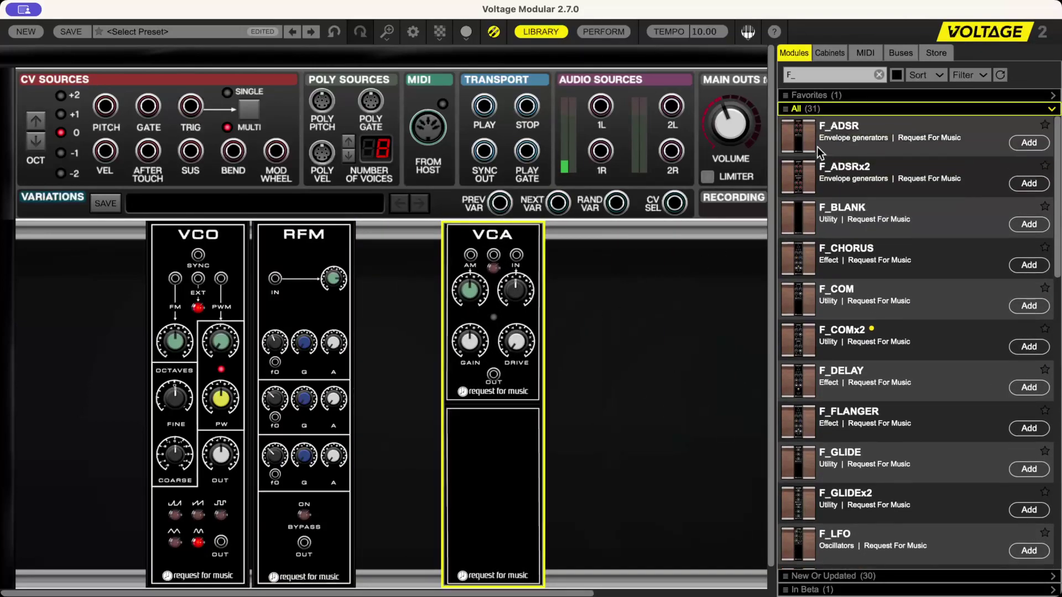
left_click_drag(793, 140, 462, 244)
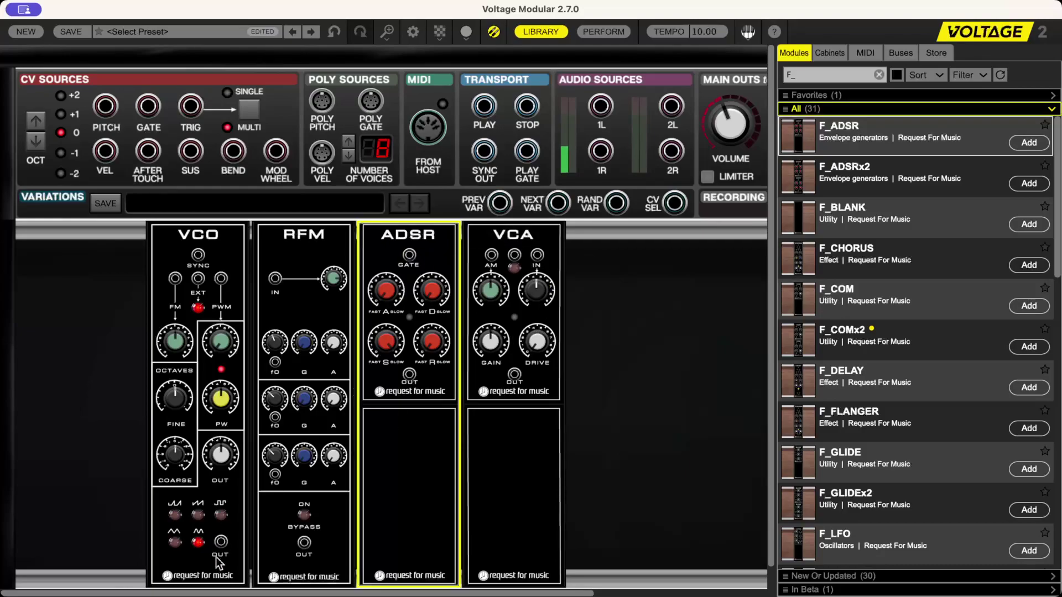
Step: Patch the audio path from VCO output through the RFM filter and the VCA to main output 1L (M)
left_click_drag(221, 545, 276, 285)
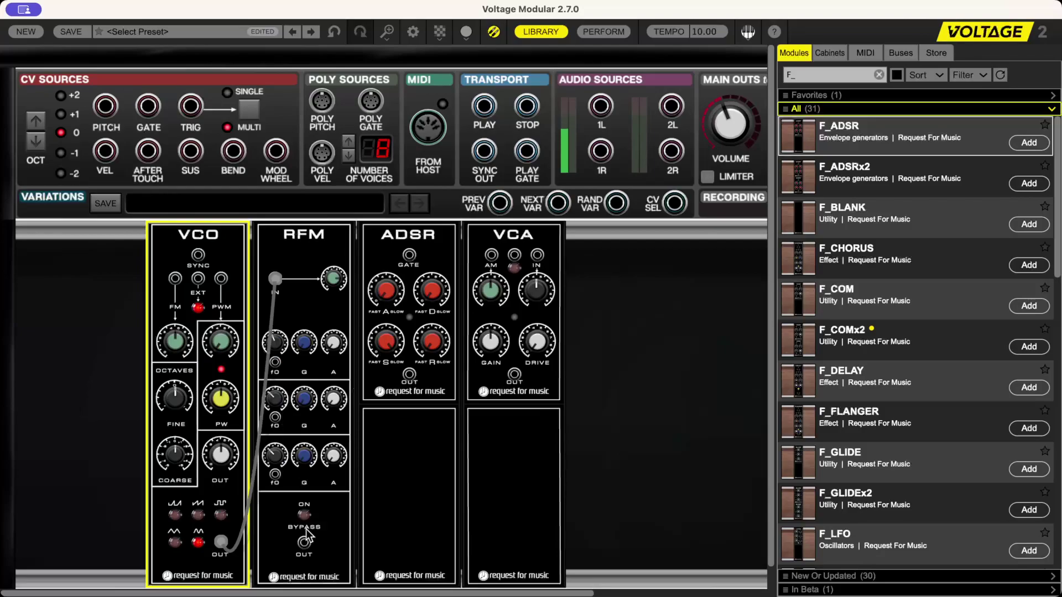
left_click_drag(305, 544, 538, 255)
left_click_drag(515, 375, 615, 106)
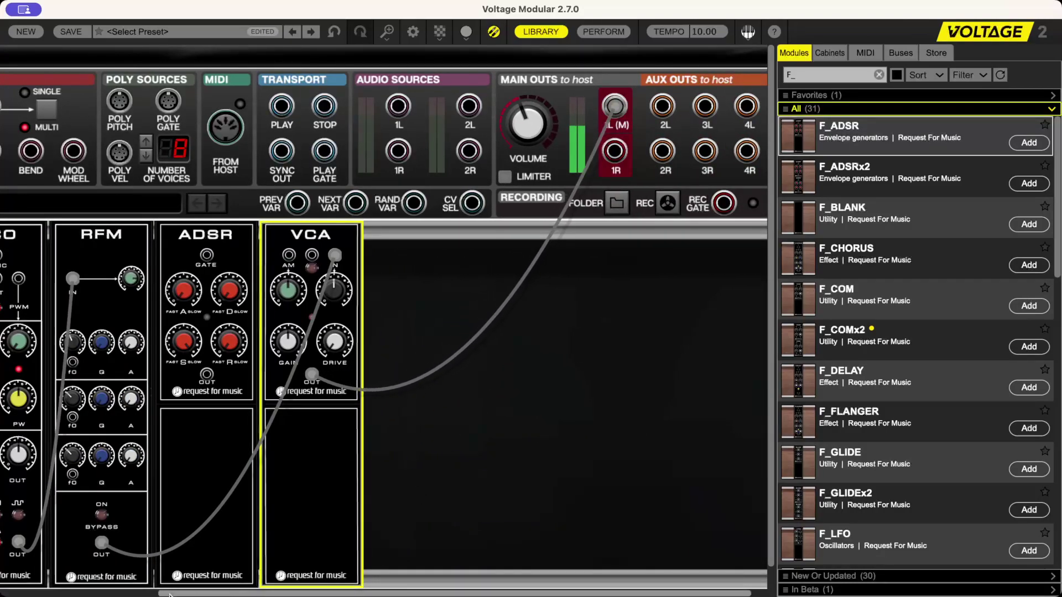
left_click_drag(168, 594, 10, 594)
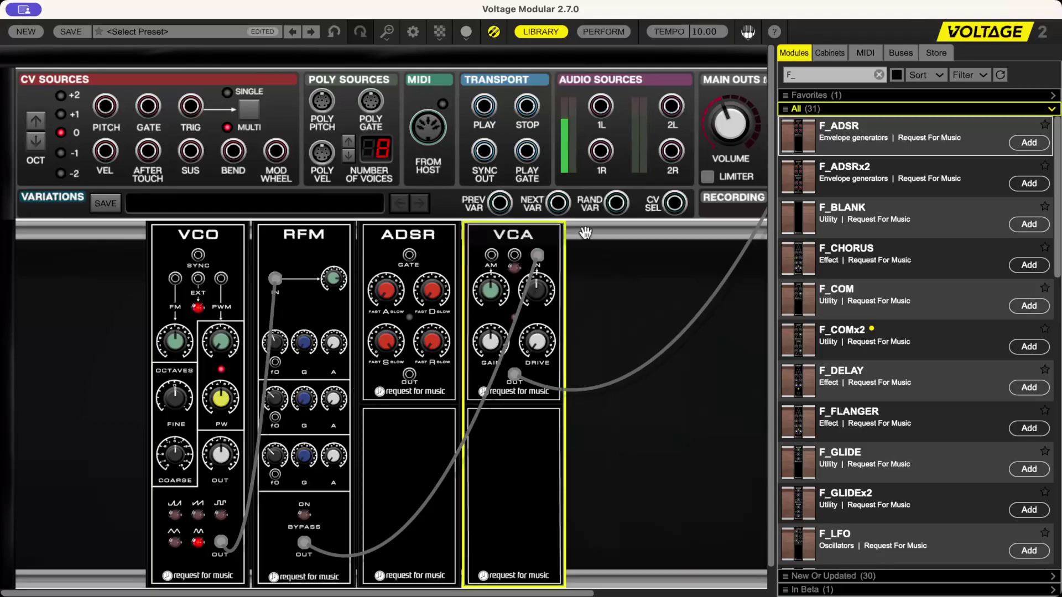
left_click(728, 112)
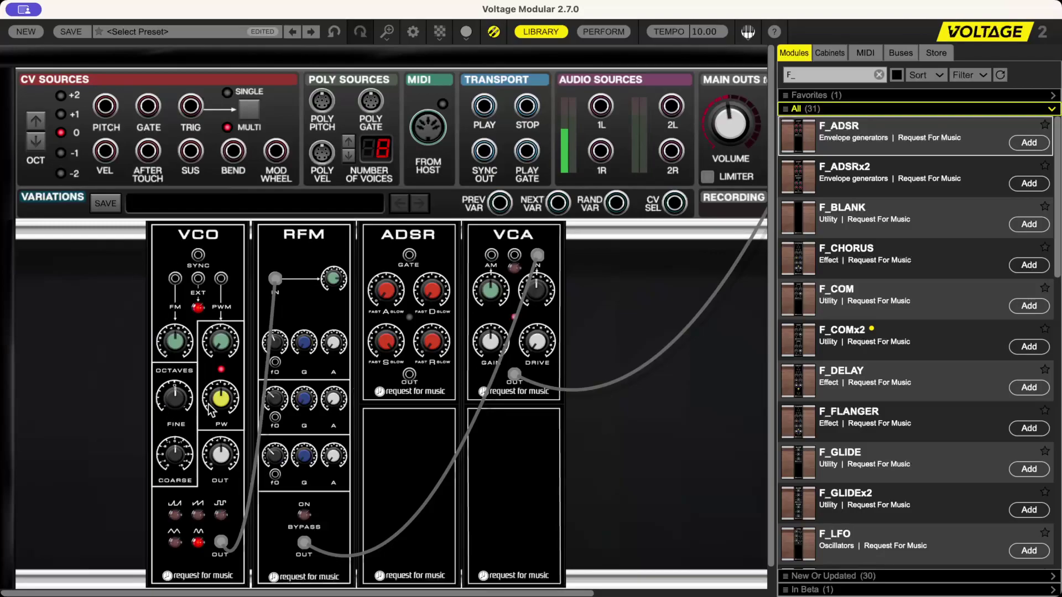
Step: Enable the VCA's external control input and patch the ADSR output into it, CV gate into the ADSR, and CV pitch into the VCO's EXT input
left_click(513, 268)
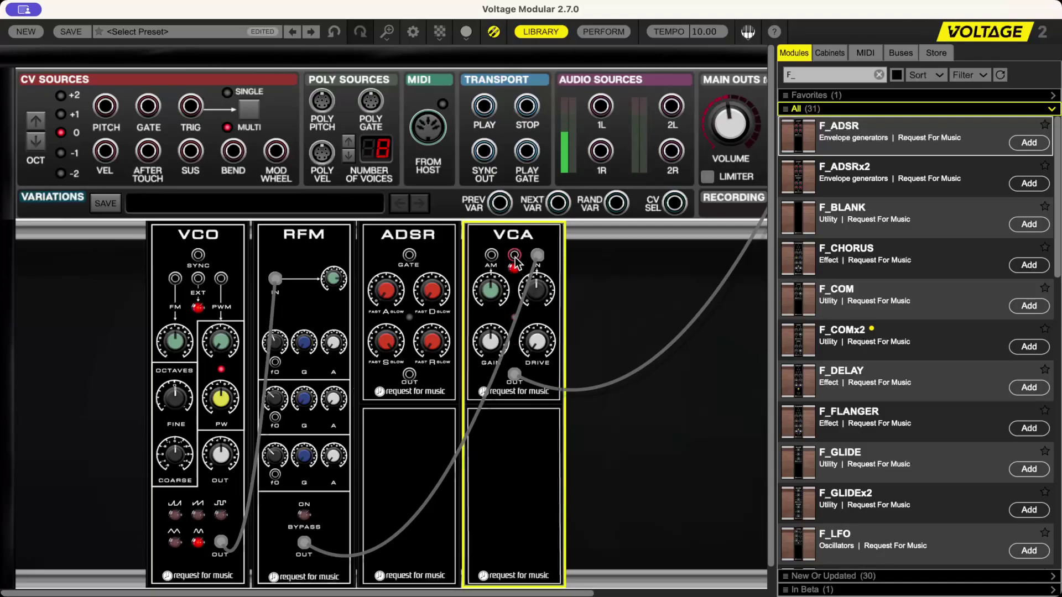
left_click_drag(514, 255, 412, 382)
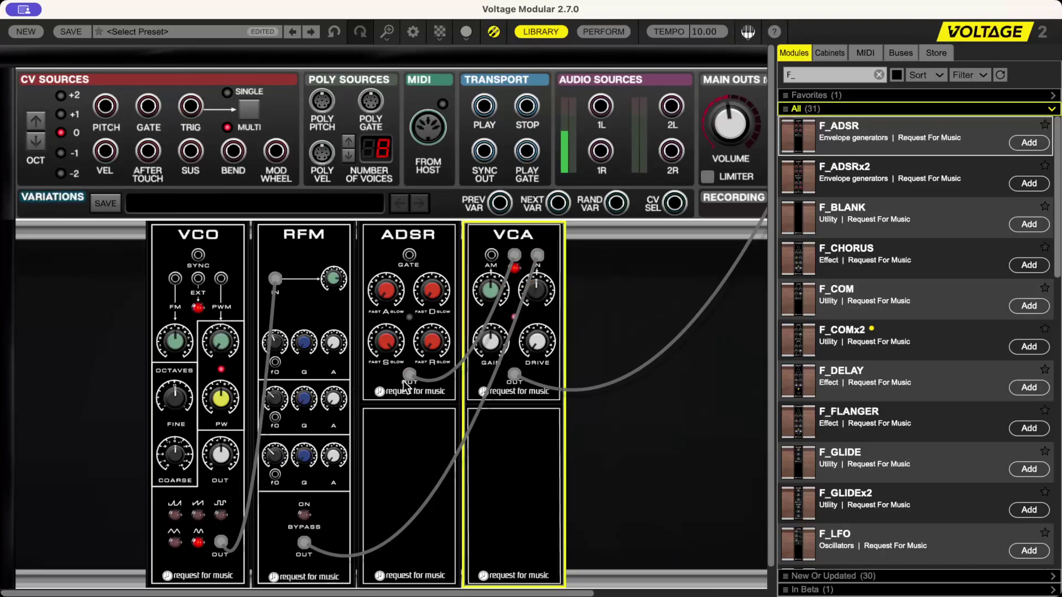
left_click_drag(409, 256, 148, 113)
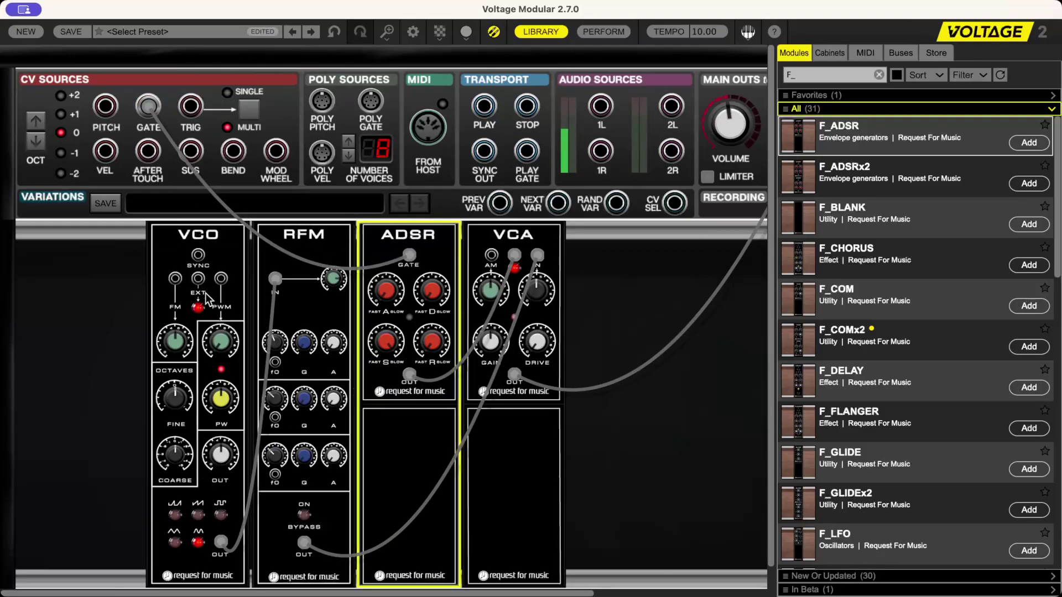
left_click_drag(198, 278, 106, 106)
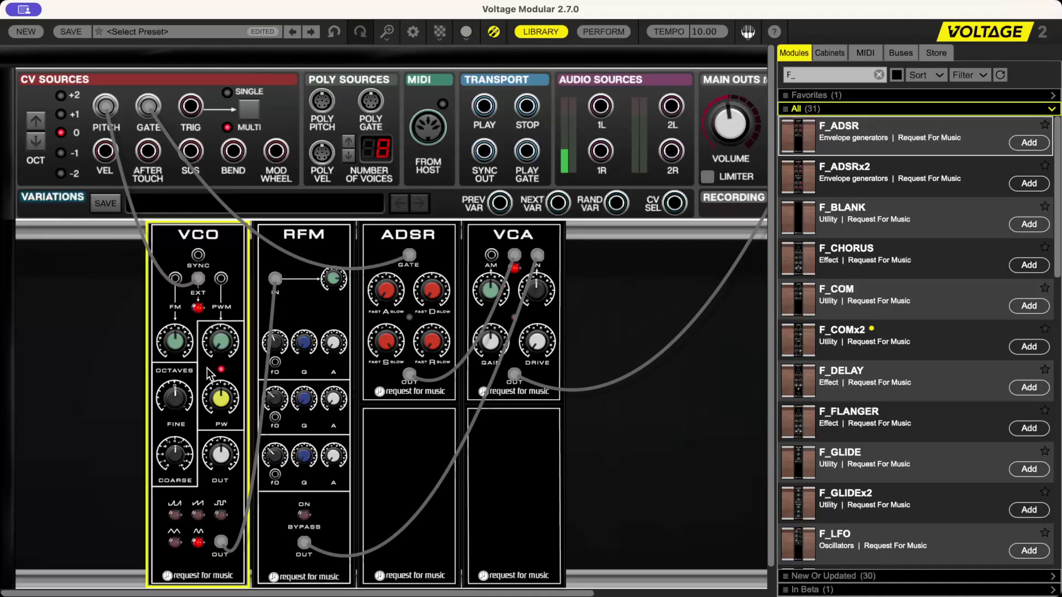
Step: Shift all four modules together to make room, and add the Multi Oscilloscope module beside the VCA
left_click_drag(94, 273, 509, 308)
left_click_drag(534, 233, 413, 232)
left_click(824, 75)
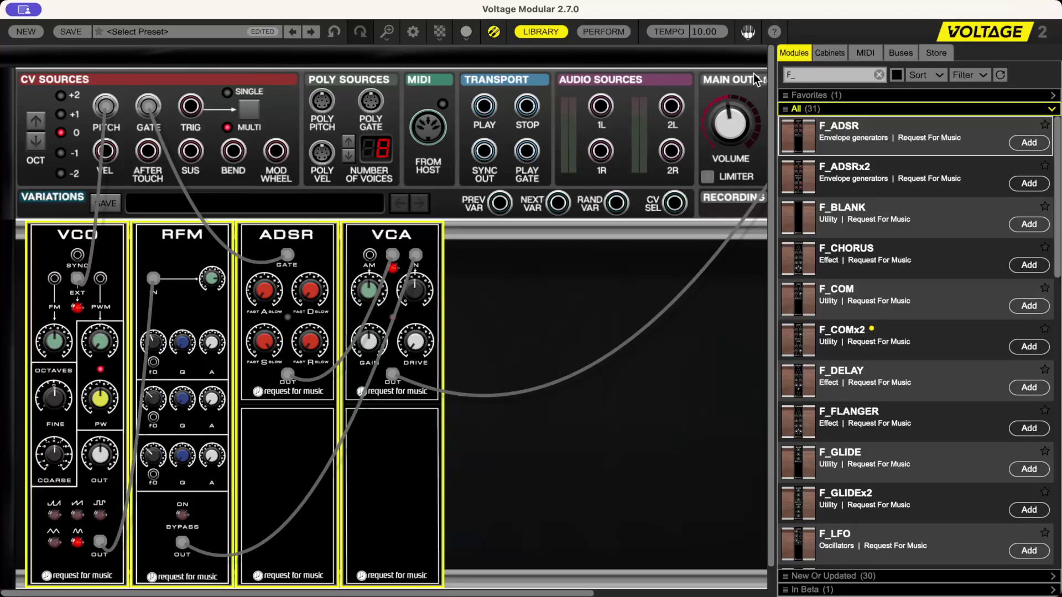
type("multi")
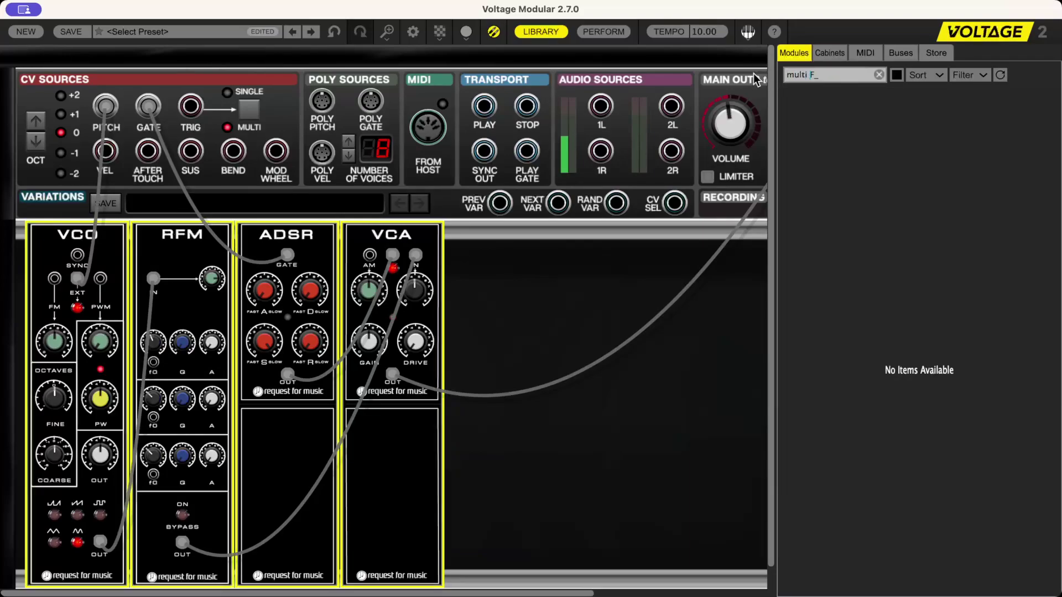
key("Delete")
key("Delete")
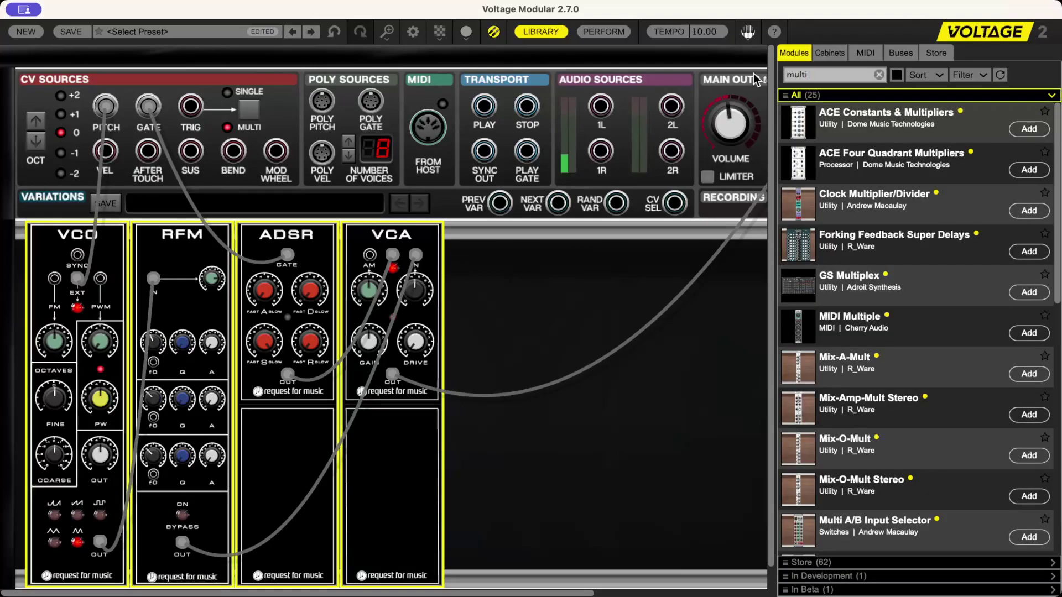
type("osc")
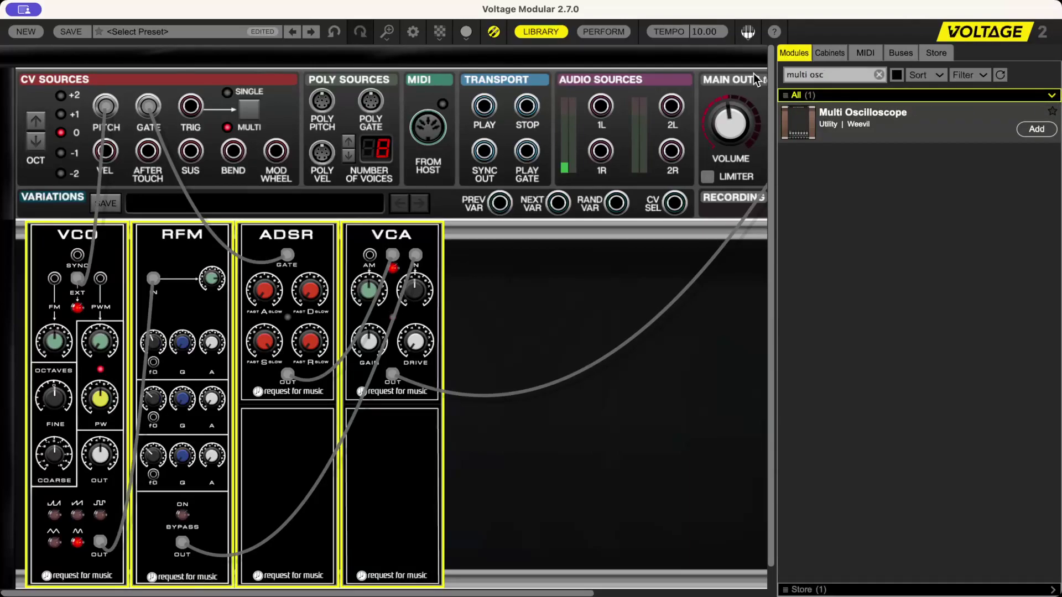
left_click_drag(818, 122, 701, 268)
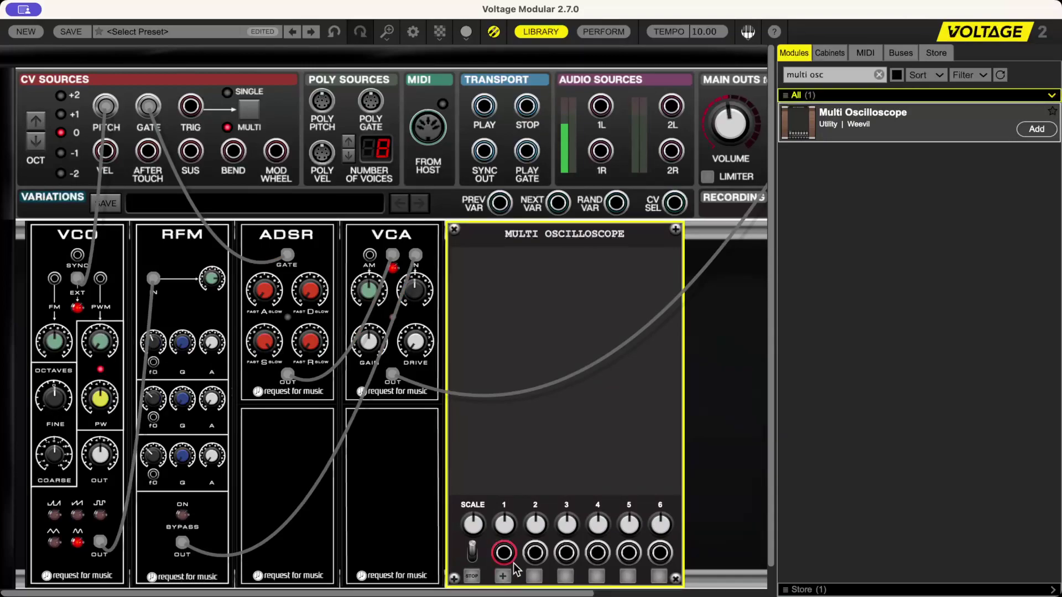
Step: Connect the RFM output to oscilloscope channel 1 and increase the channel 1 scaling and overall scale to enlarge the waveform
left_click_drag(504, 553, 182, 532)
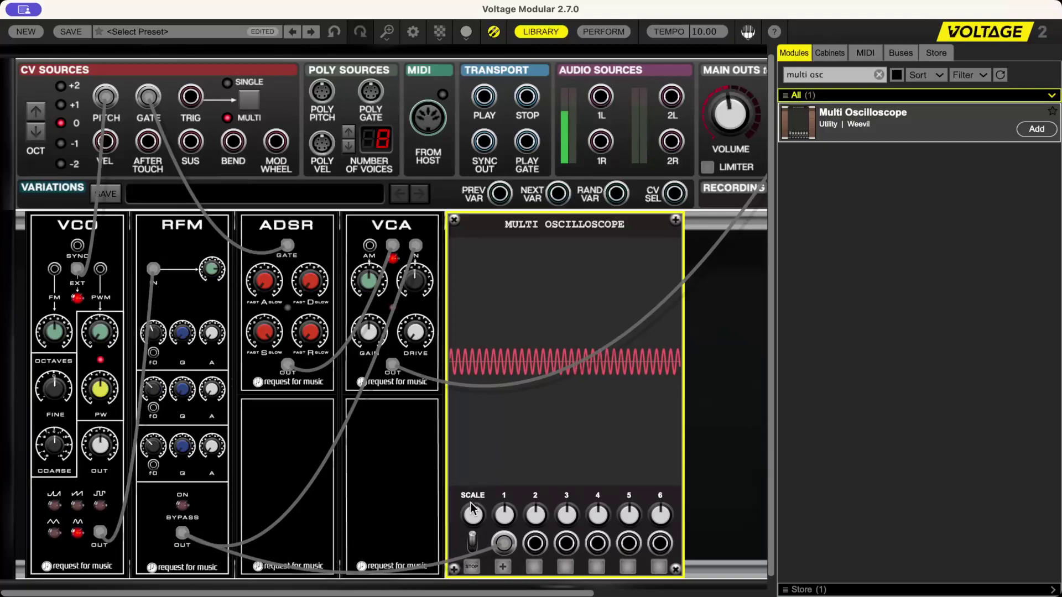
left_click_drag(503, 516, 516, 455)
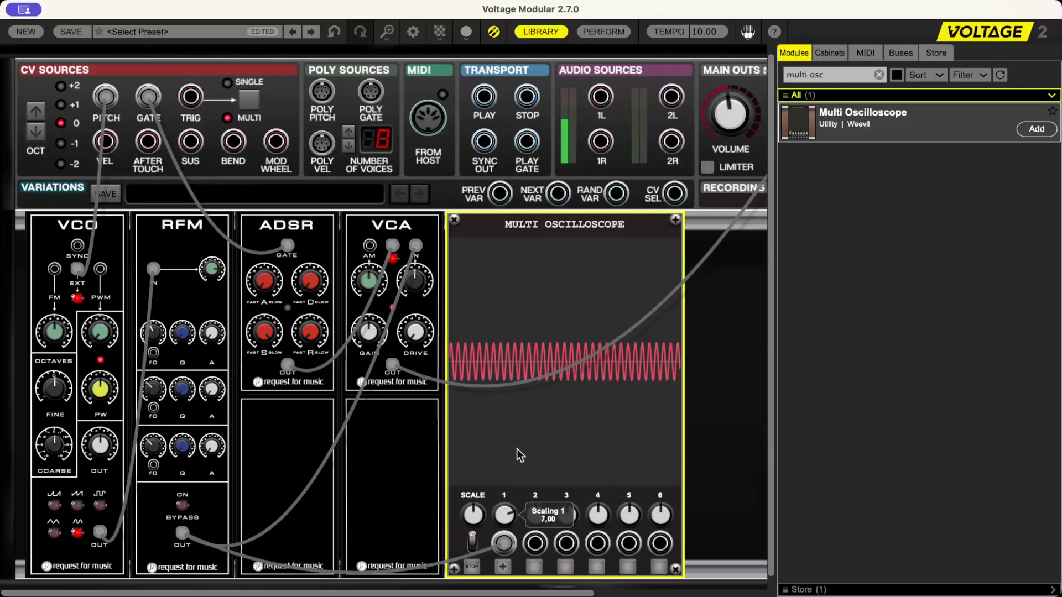
mouse_move(482, 518)
left_mouse_down()
mouse_move(539, 379)
mouse_move(529, 400)
left_mouse_up()
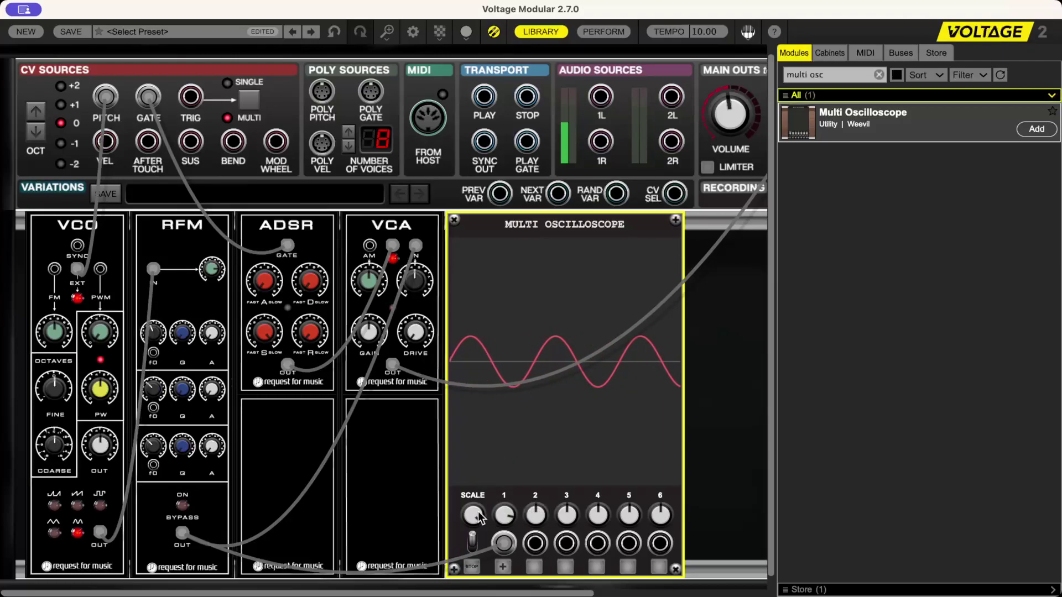
mouse_move(479, 517)
Step: Switch the RFM filter on, raise the first band's gain to about 15.67 and readjust that band's cutoff
left_click(153, 335)
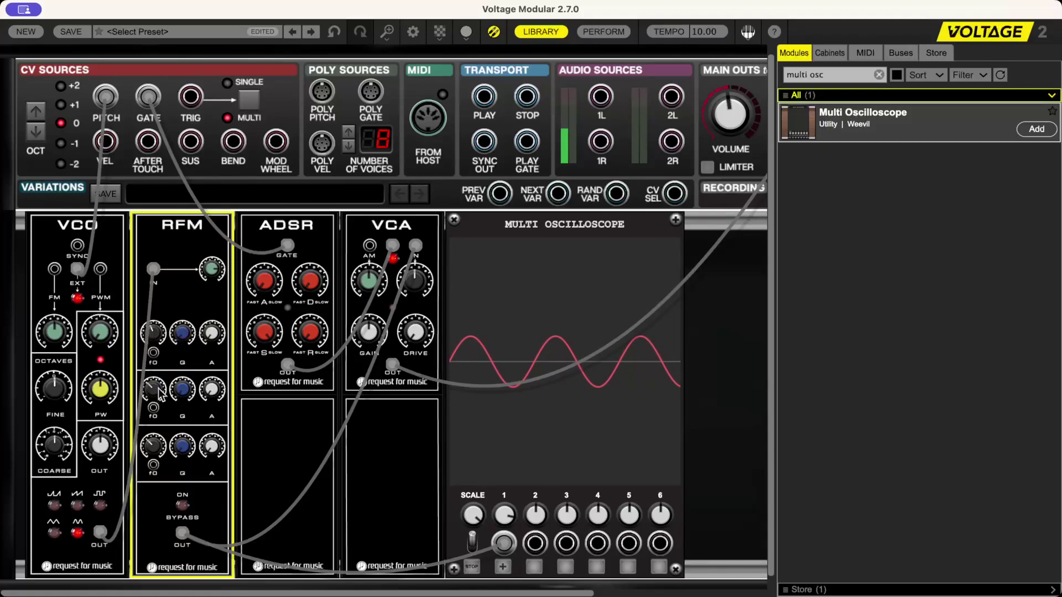
mouse_move(159, 394)
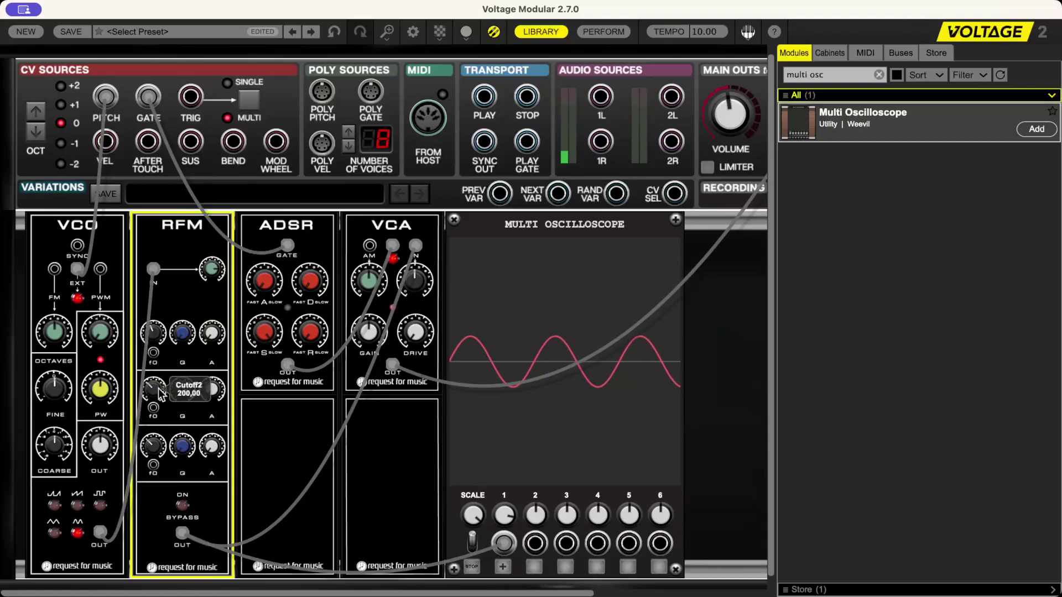
mouse_move(162, 450)
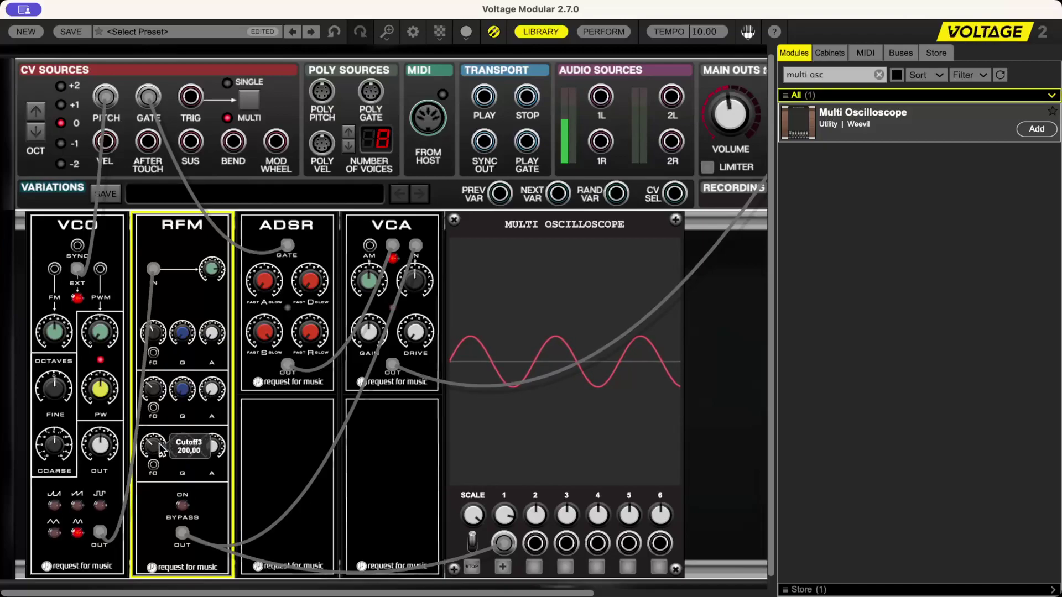
mouse_move(161, 332)
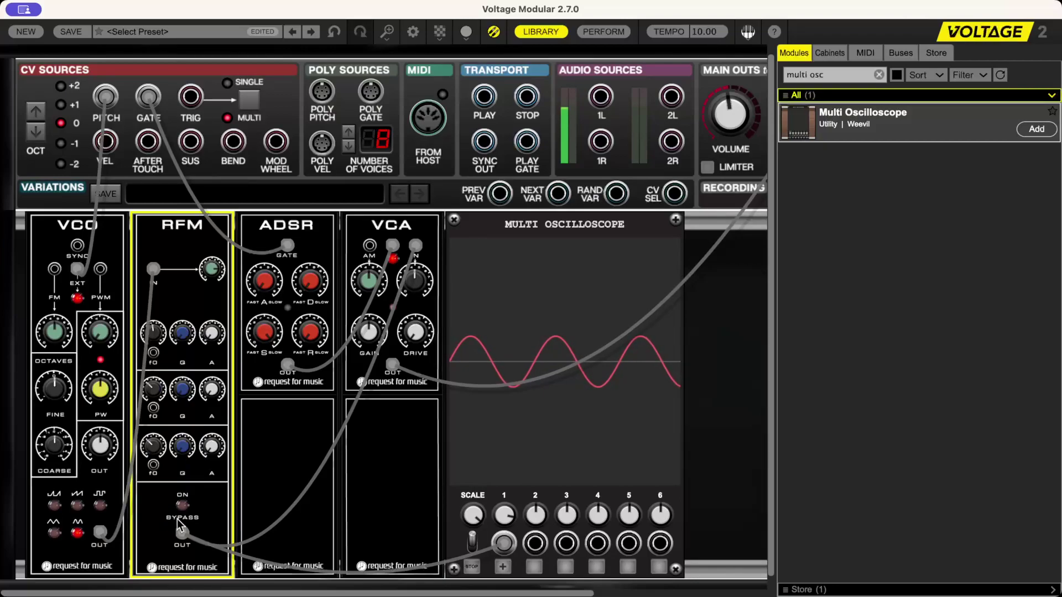
left_click(182, 505)
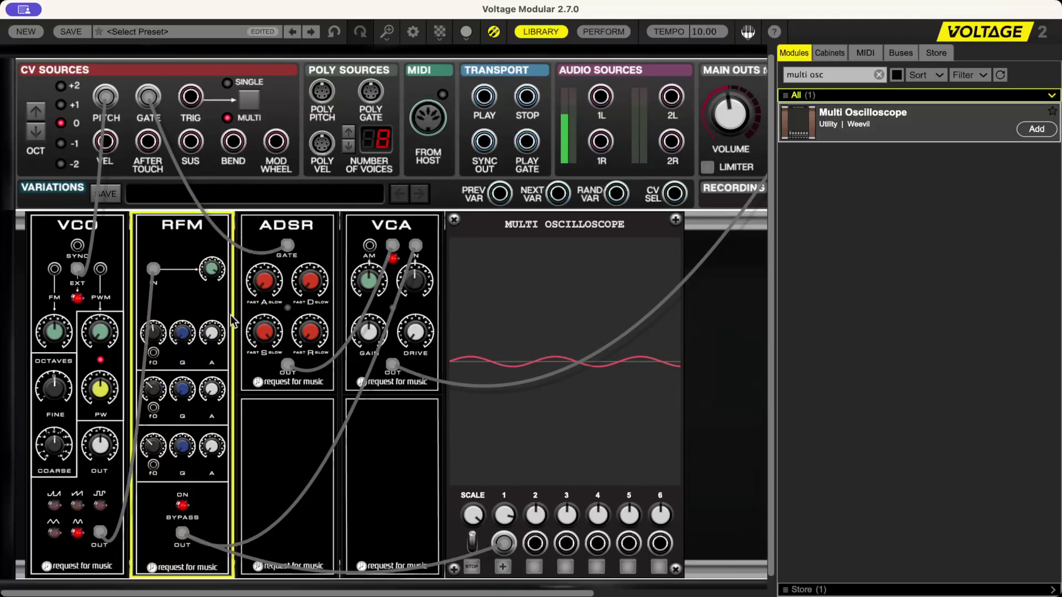
left_click_drag(214, 334, 234, 129)
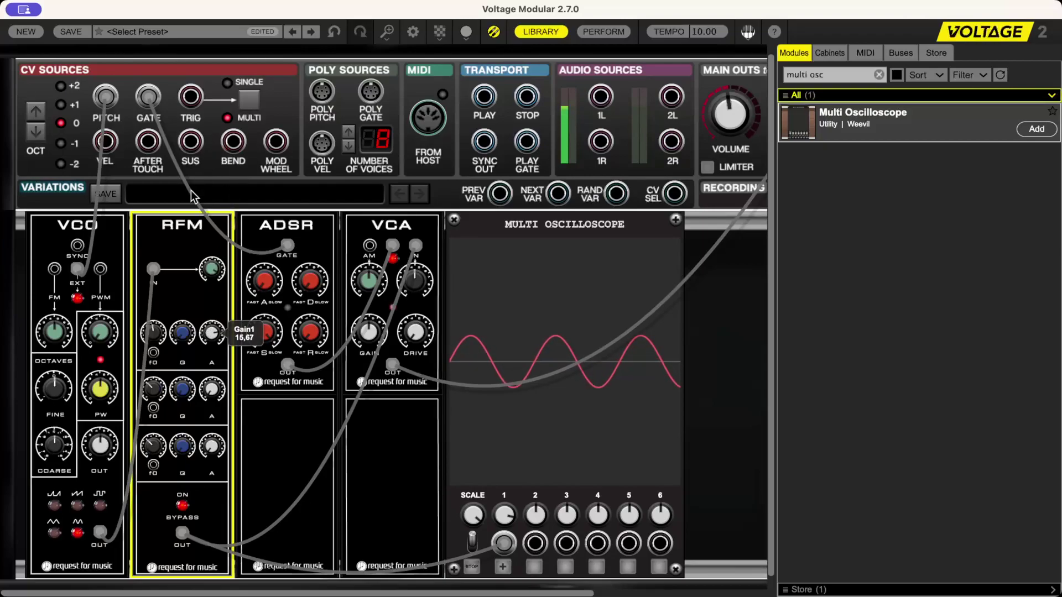
left_click_drag(150, 330, 167, 348)
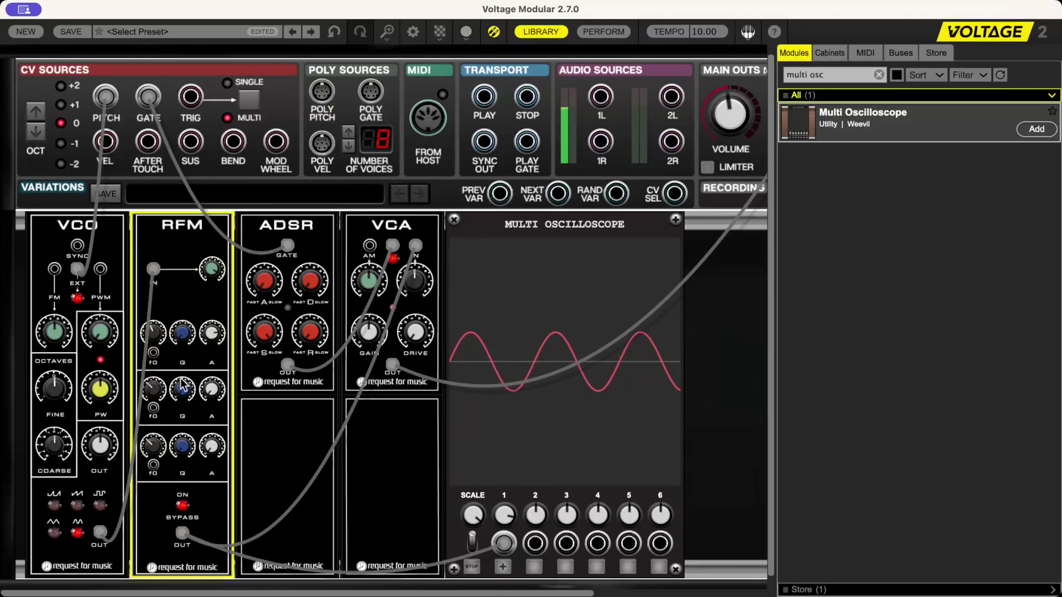
Step: Change the VCO waveform from sine to triangle and toggle the RFM filter off and on to compare the signals
left_click(77, 533)
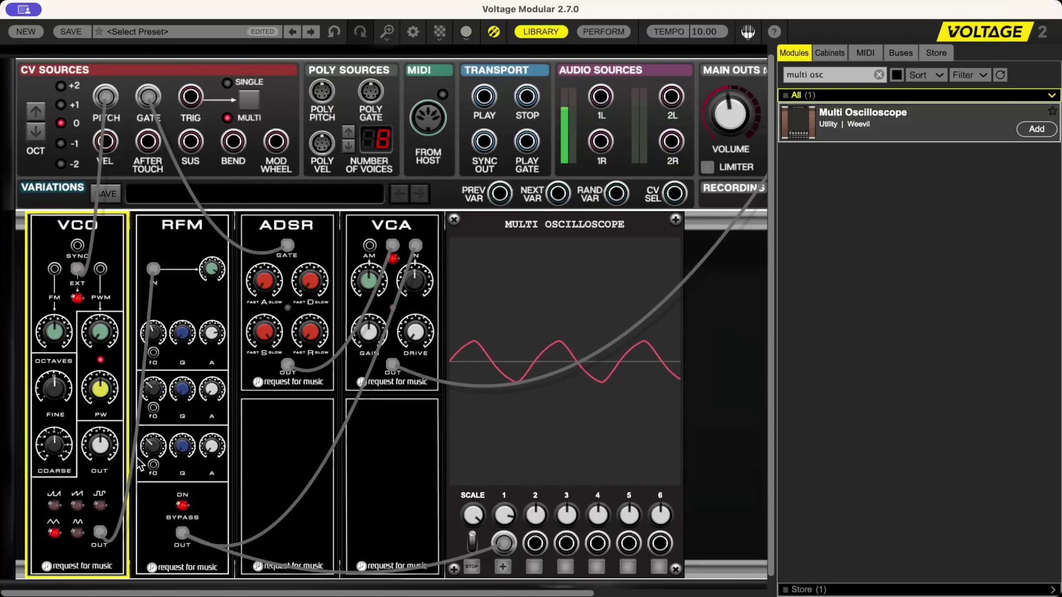
left_click(184, 505)
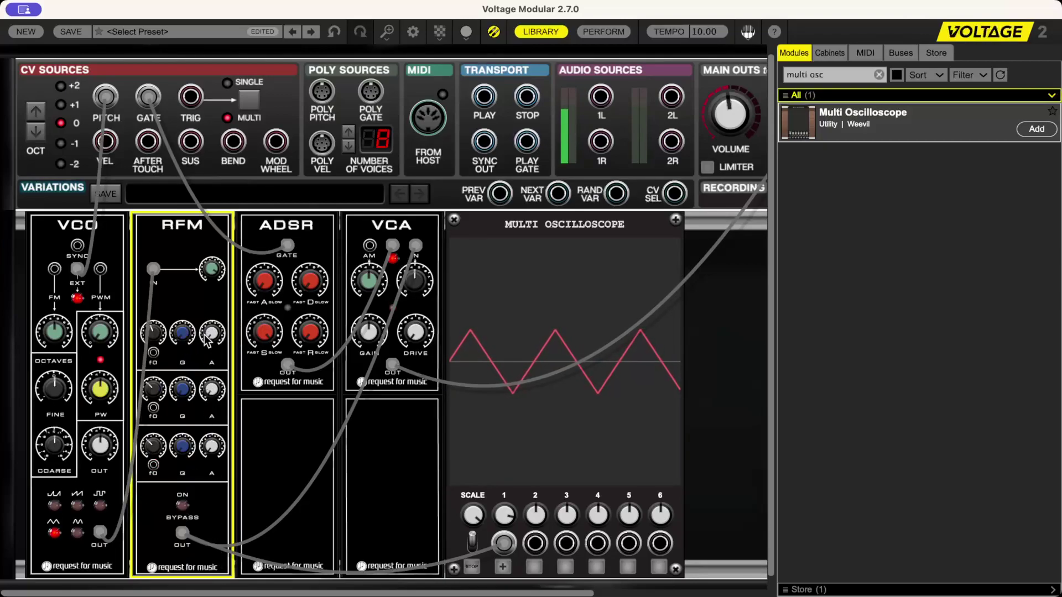
left_click(183, 505)
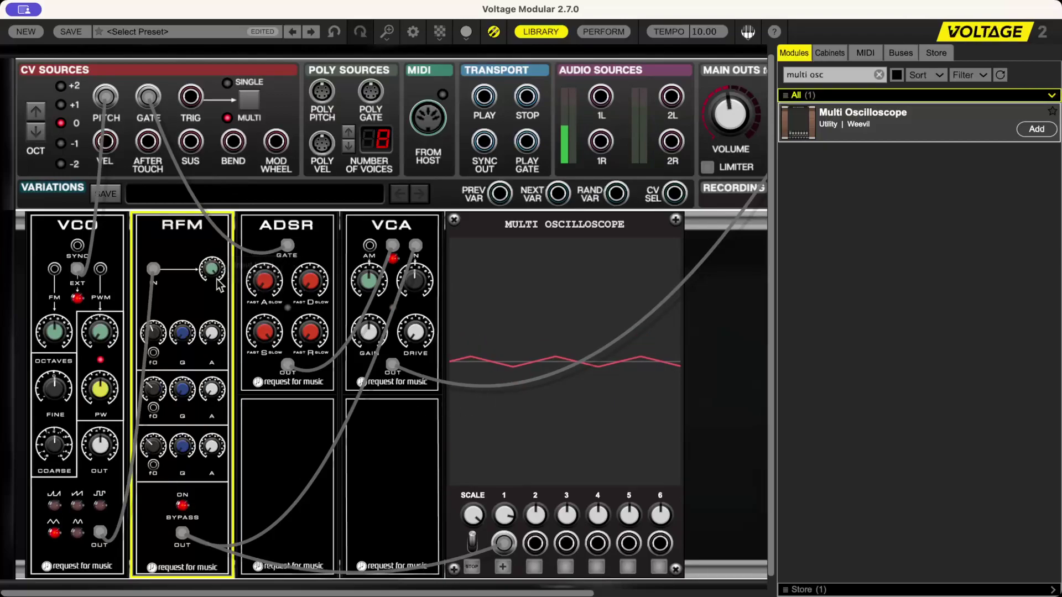
Step: Adjust the VCA input level and increase the oscilloscope's channel 1 scaling to enlarge the triangle waveform
left_click(408, 292)
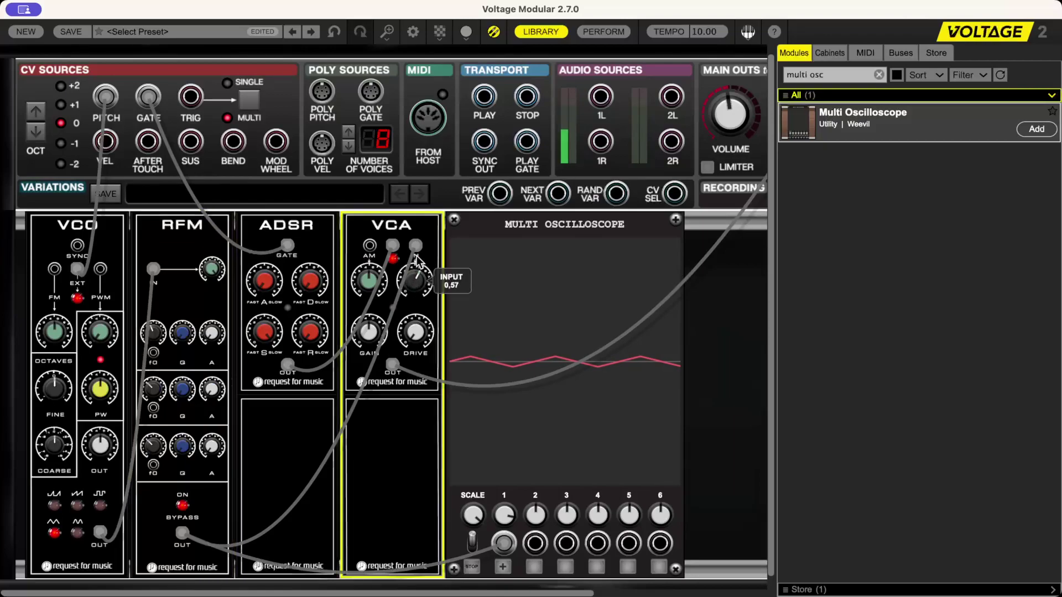
double_click(415, 280)
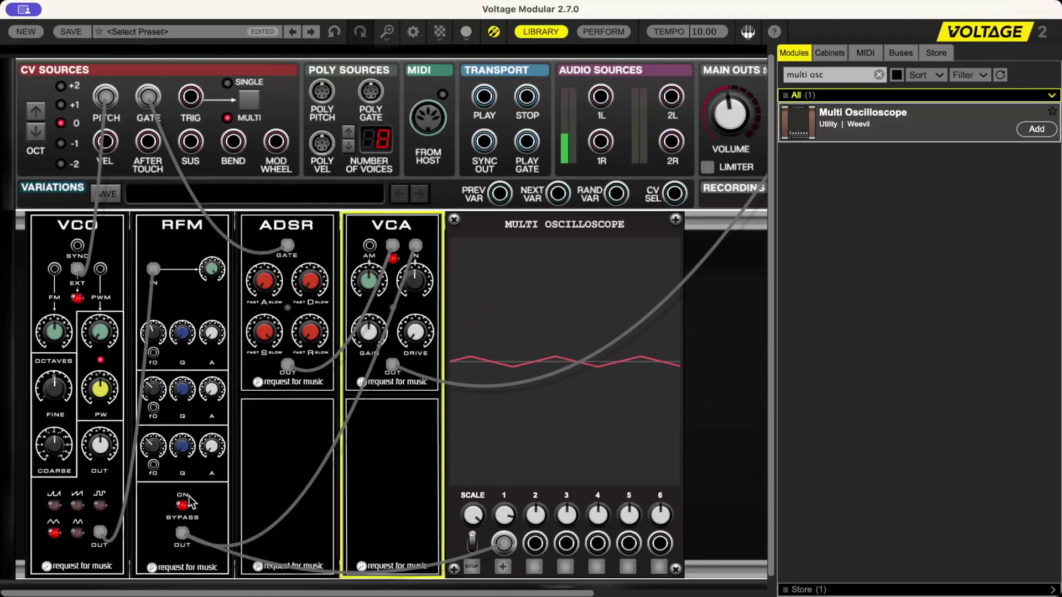
left_click_drag(513, 517, 541, 433)
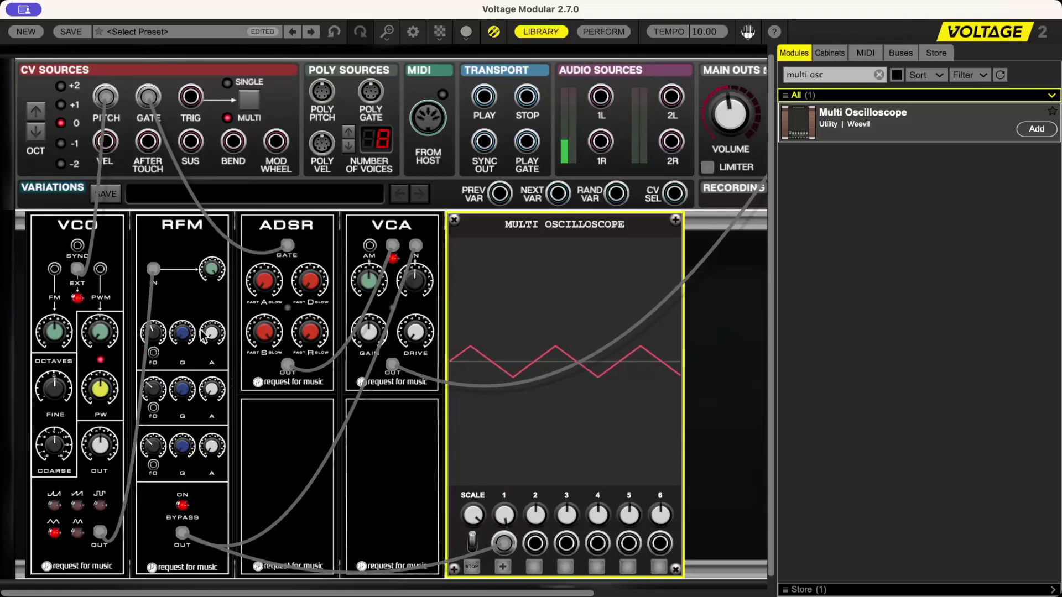
Step: Raise the first RFM band's gain and sweep that band's cutoff to reshape the triangle wave
left_click_drag(206, 335, 229, 209)
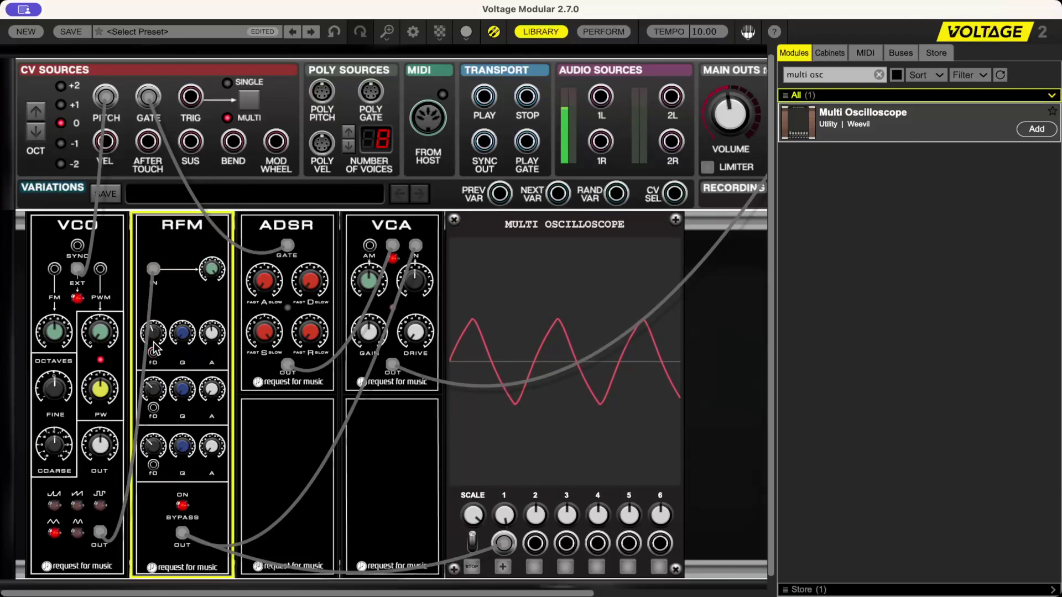
left_click_drag(154, 340, 181, 310)
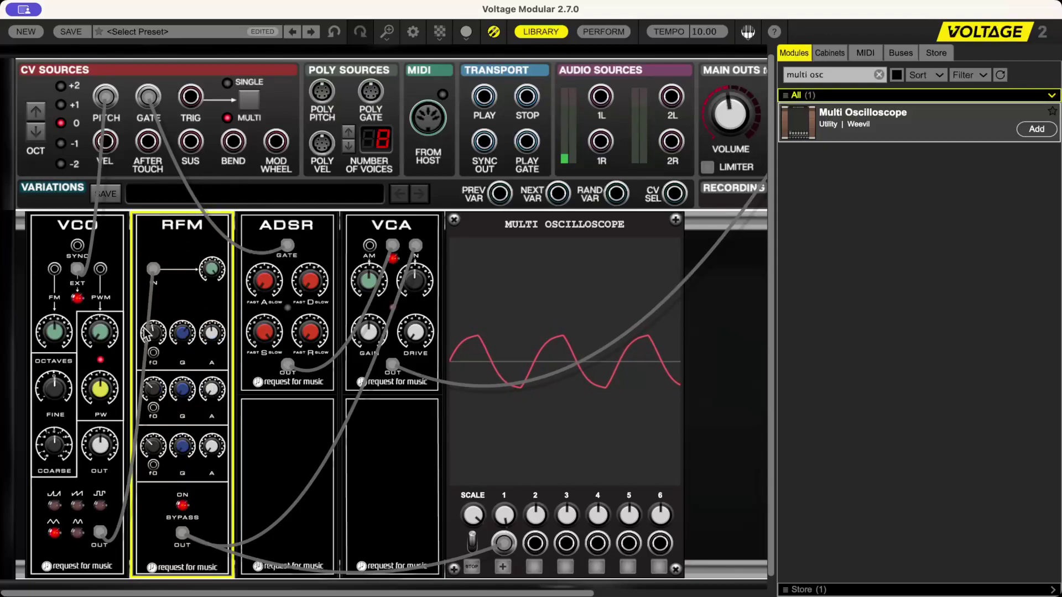
mouse_move(154, 332)
left_mouse_down()
mouse_move(156, 280)
mouse_move(162, 339)
left_mouse_up()
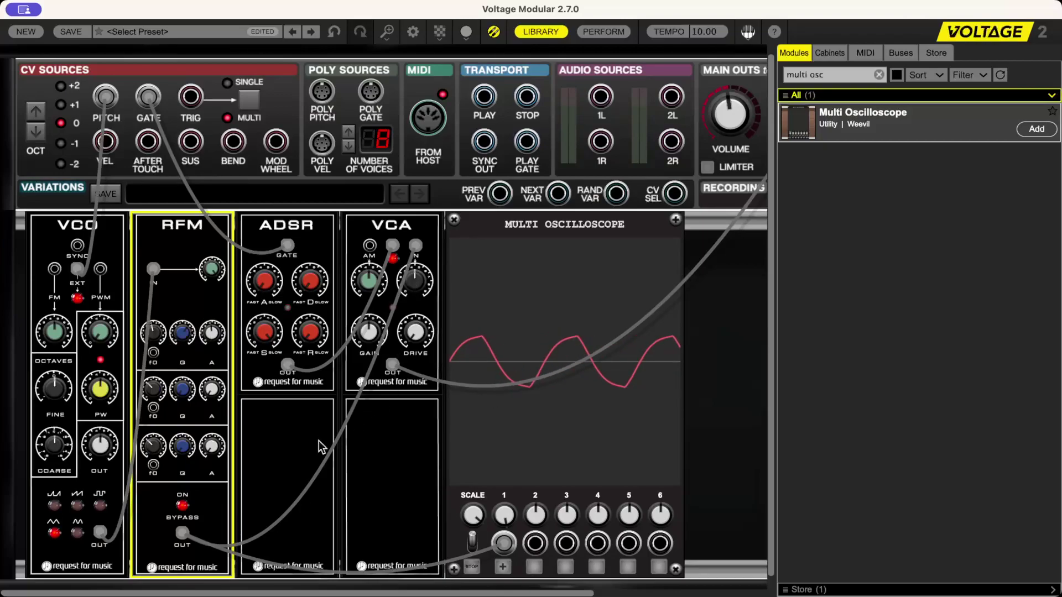
Step: Toggle the RFM filter off and on to compare the signals, and adjust the second band's cutoff, Q and gain
left_click(182, 505)
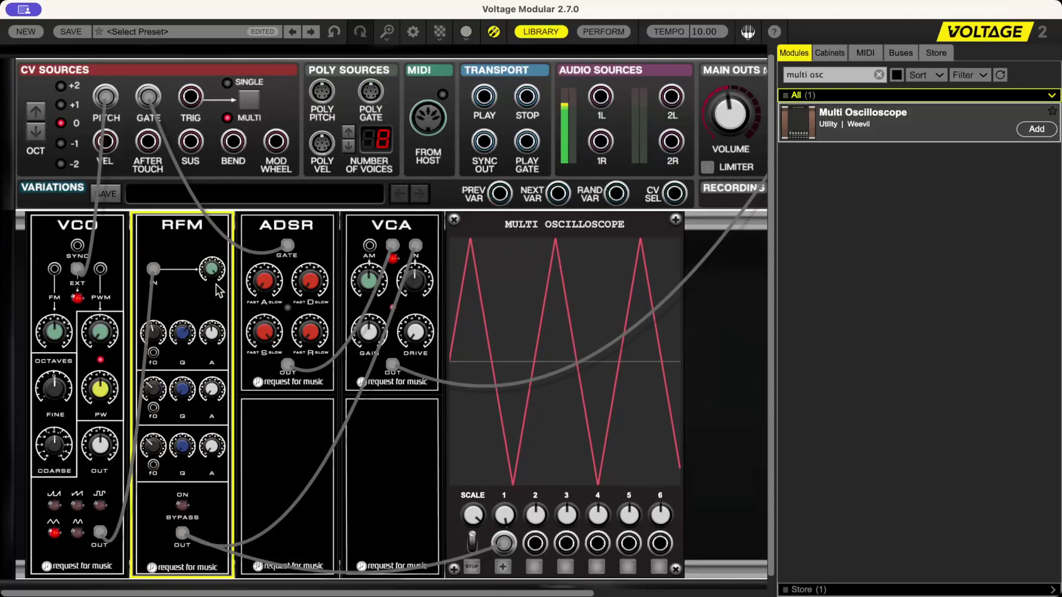
left_click(182, 505)
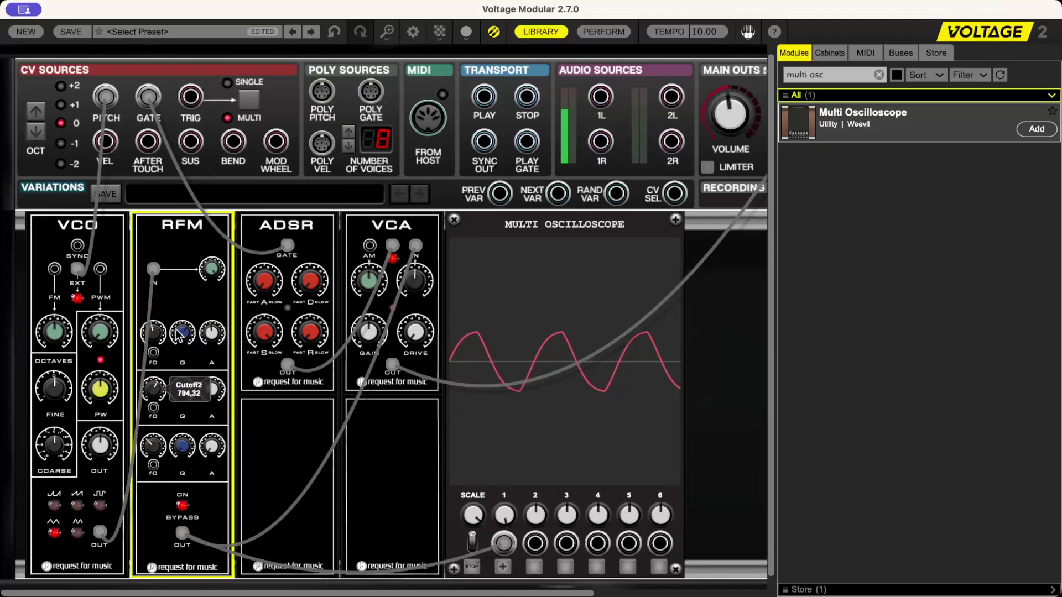
left_click_drag(219, 394, 250, 272)
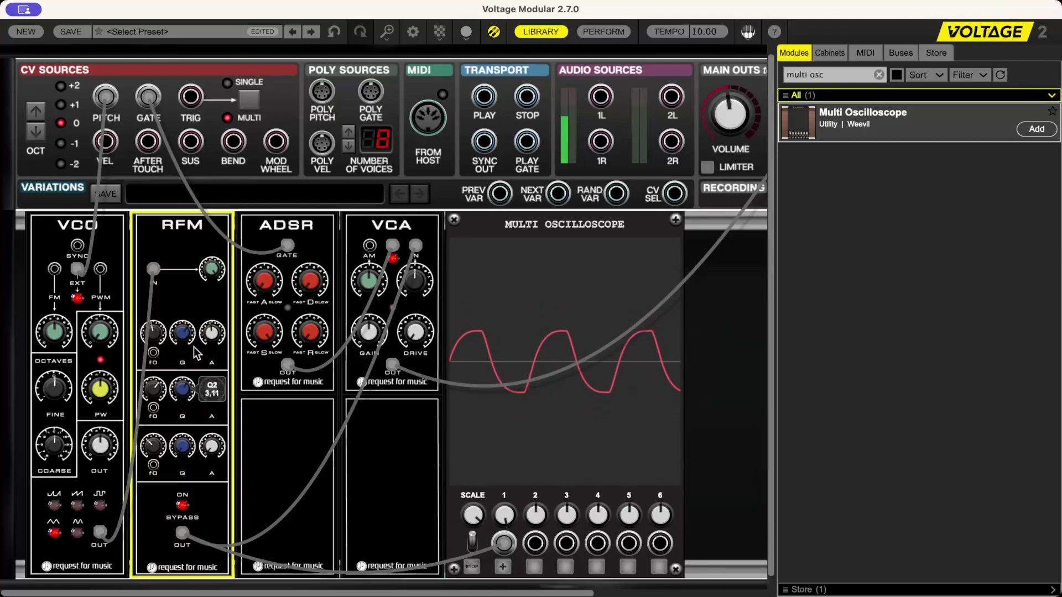
left_click_drag(159, 389, 178, 425)
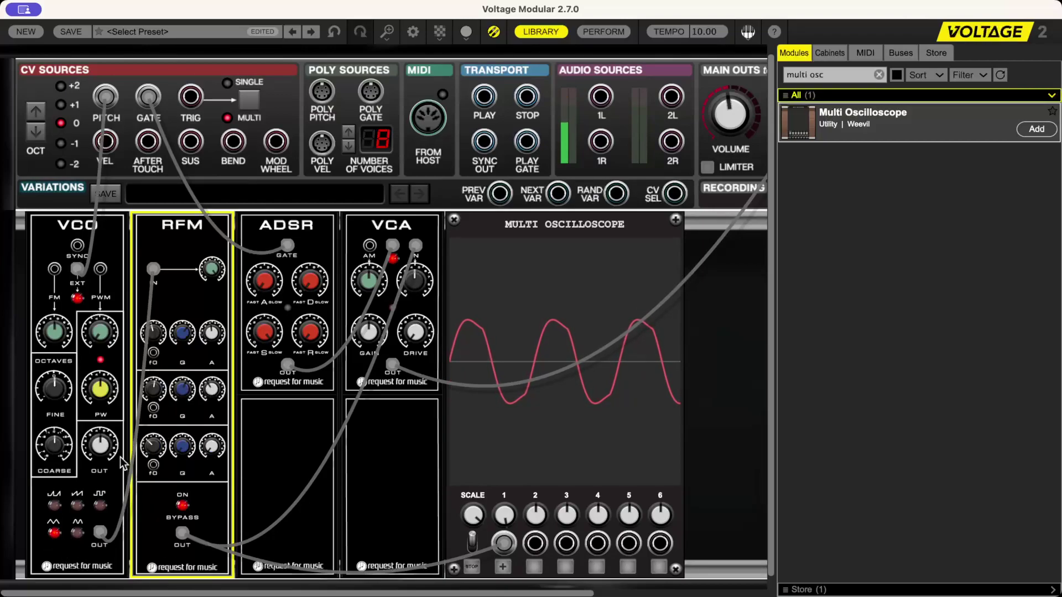
Step: Switch the VCO waveform to sawtooth and vary the cutoffs of the RFM bands to reshape it
left_click(54, 534)
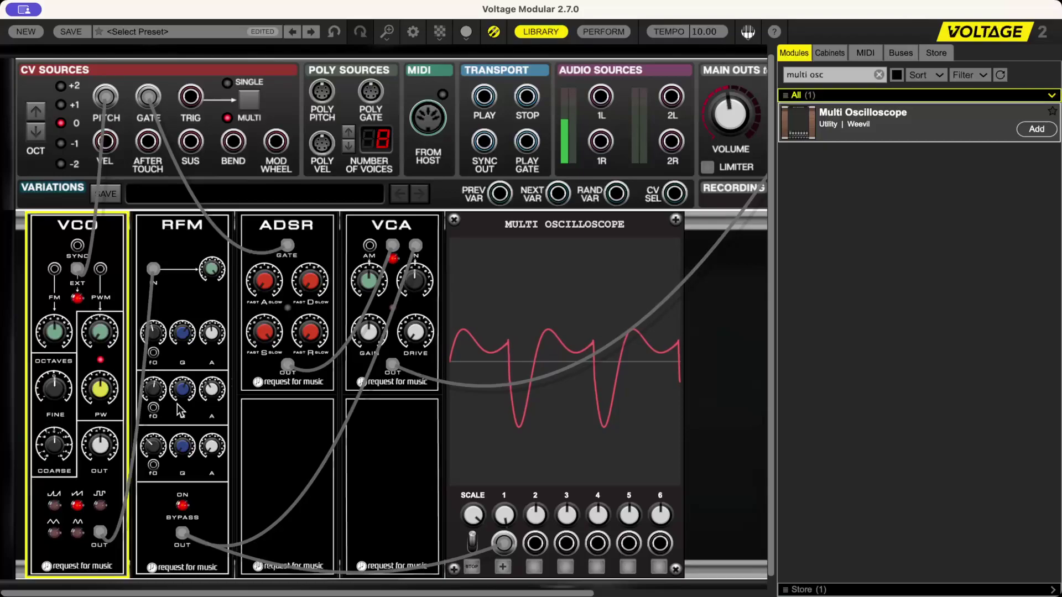
left_click_drag(163, 334, 161, 386)
mouse_move(160, 374)
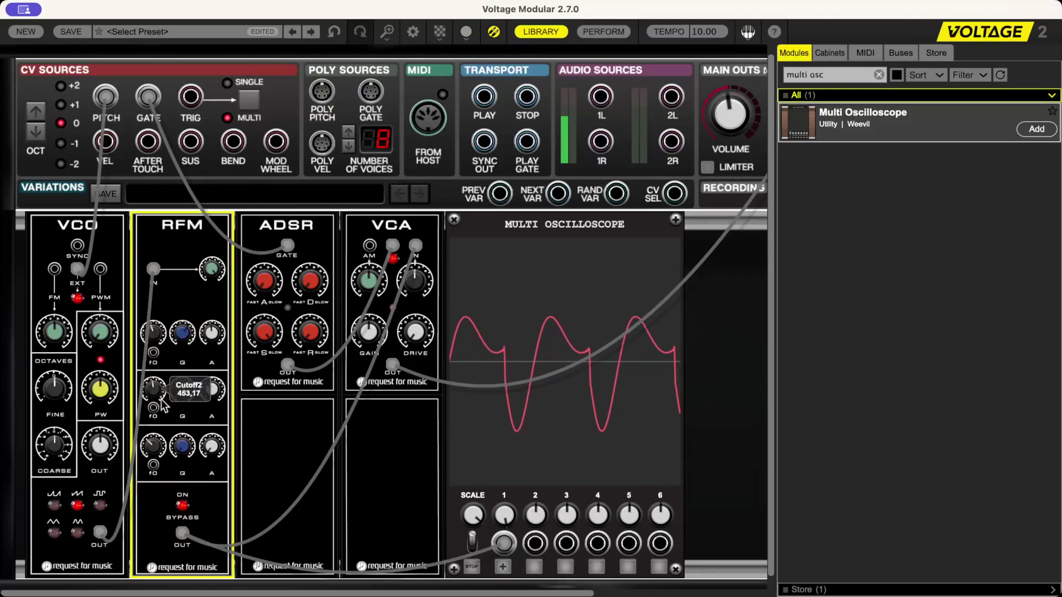
mouse_move(218, 376)
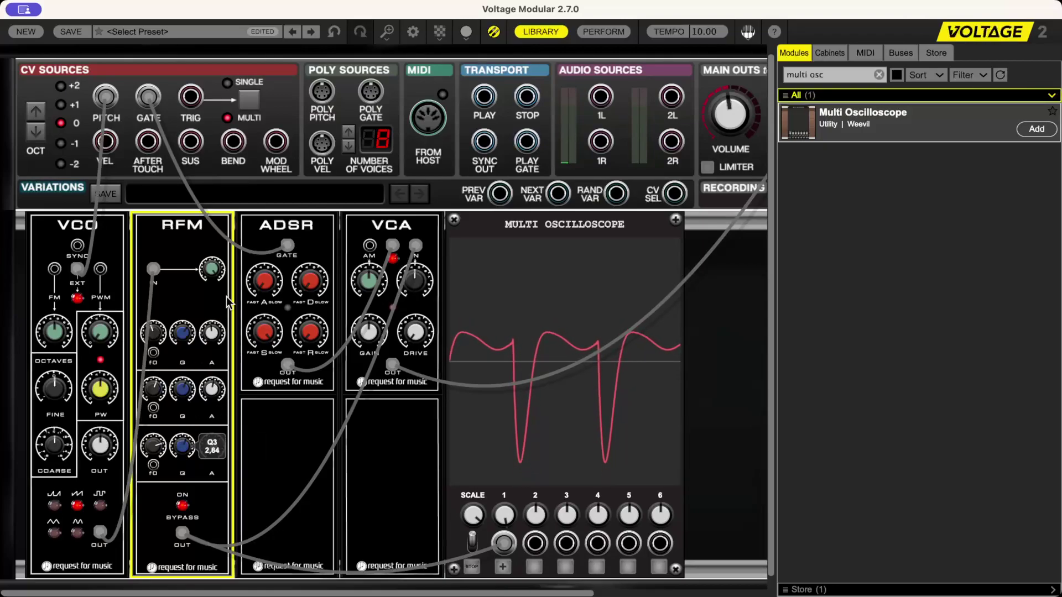
left_click_drag(159, 389, 158, 408)
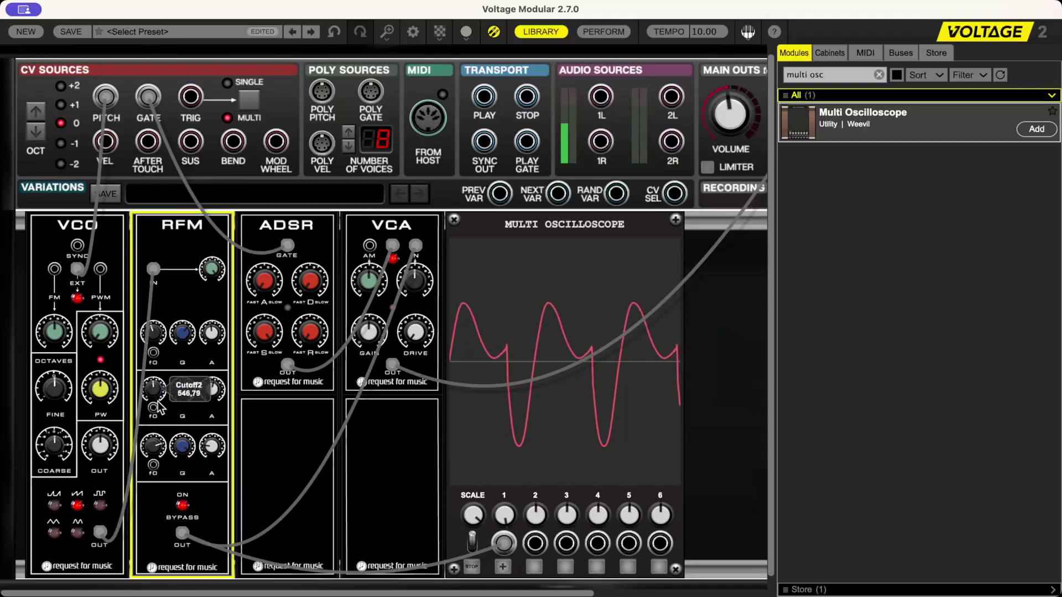
left_click_drag(162, 342, 163, 406)
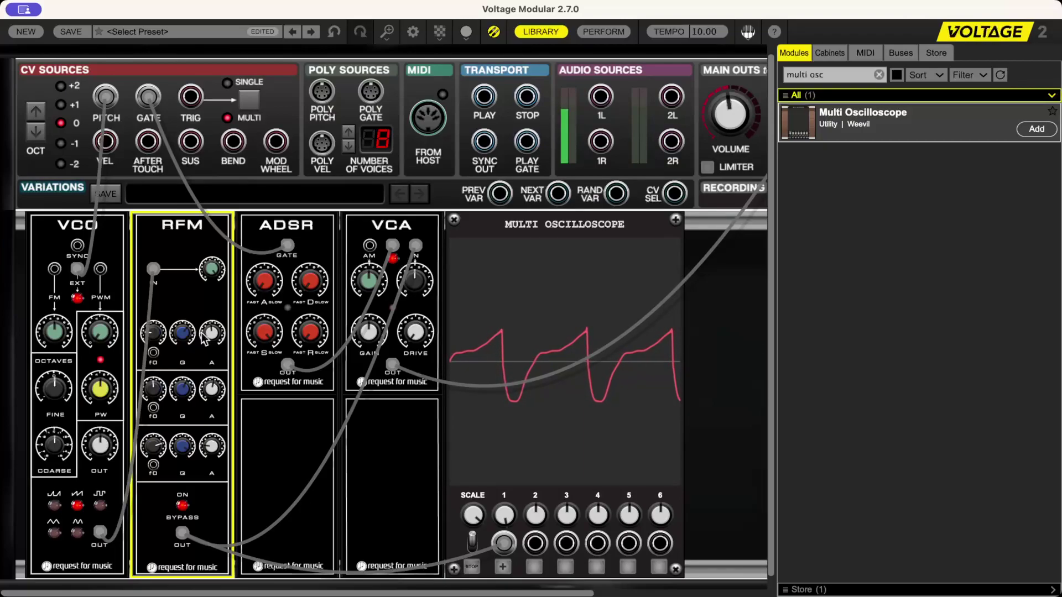
Step: Load the DEMO_clarinet preset from the FORMANT_originals category without saving the current patch, and view its remaining modules
left_click(111, 31)
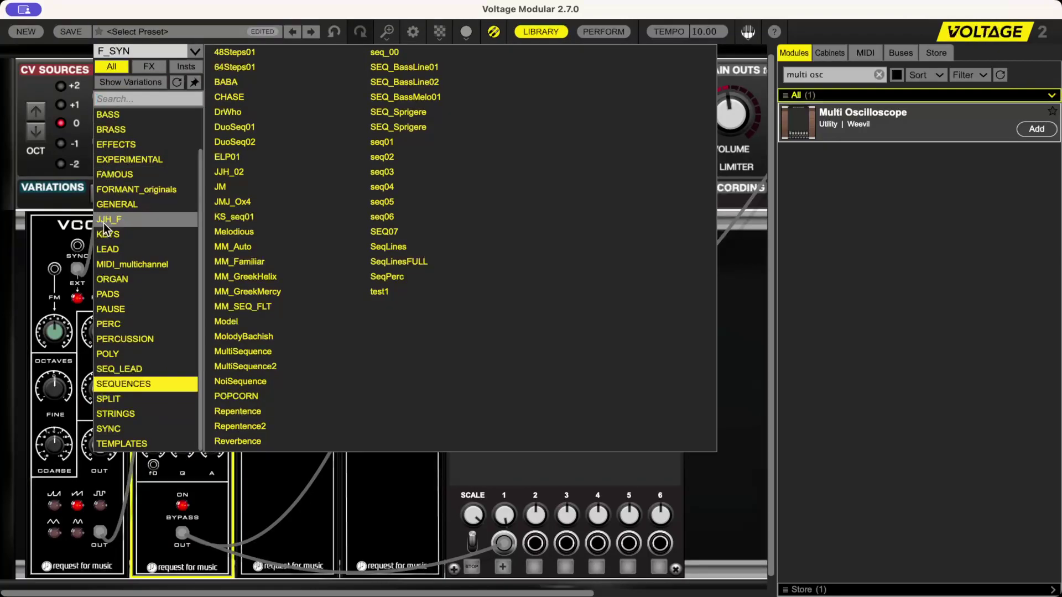
left_click(129, 194)
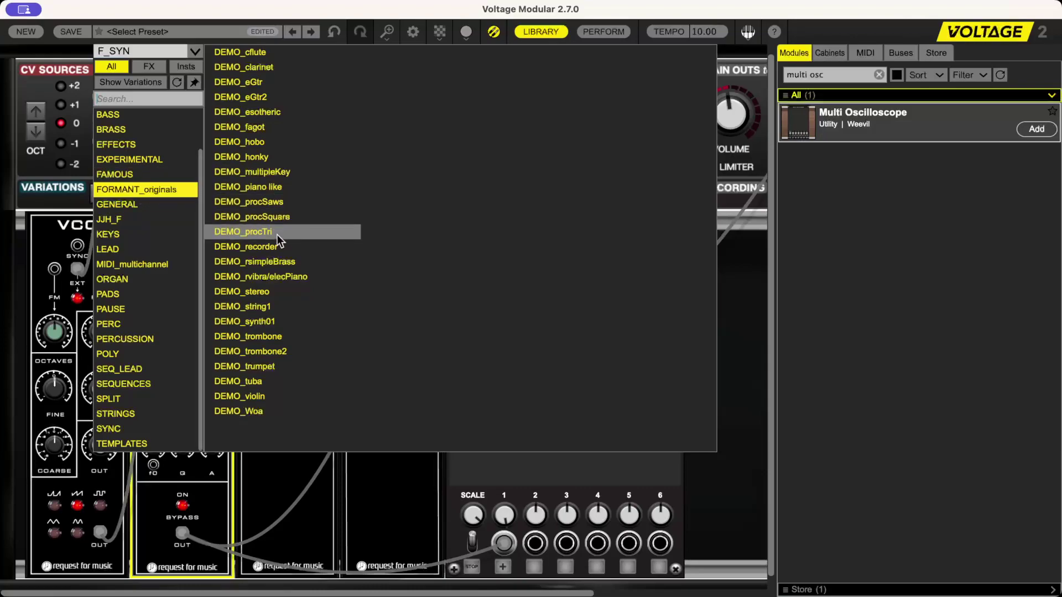
left_click(256, 70)
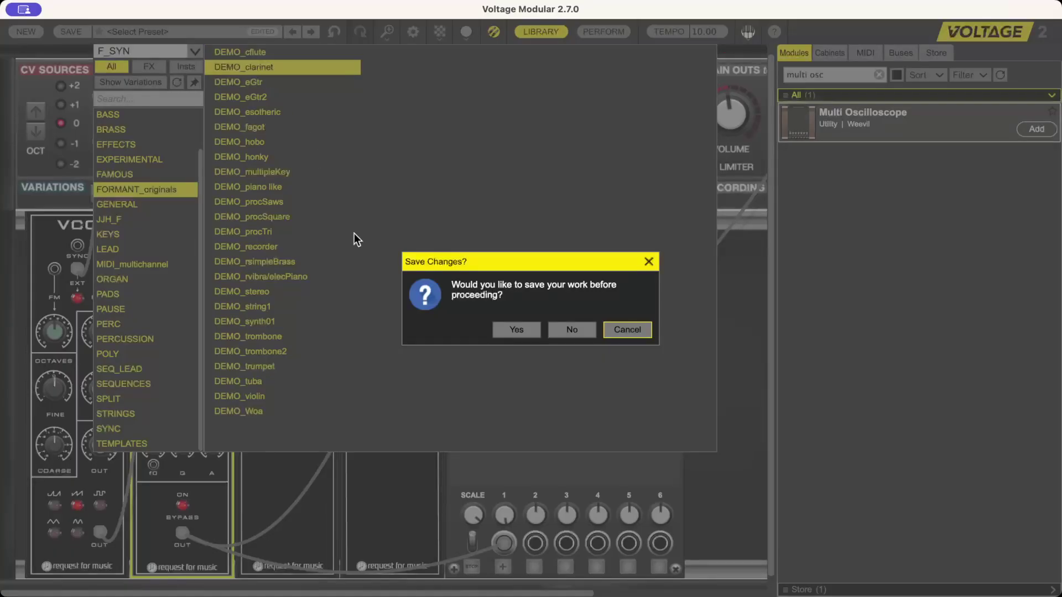
left_click(562, 330)
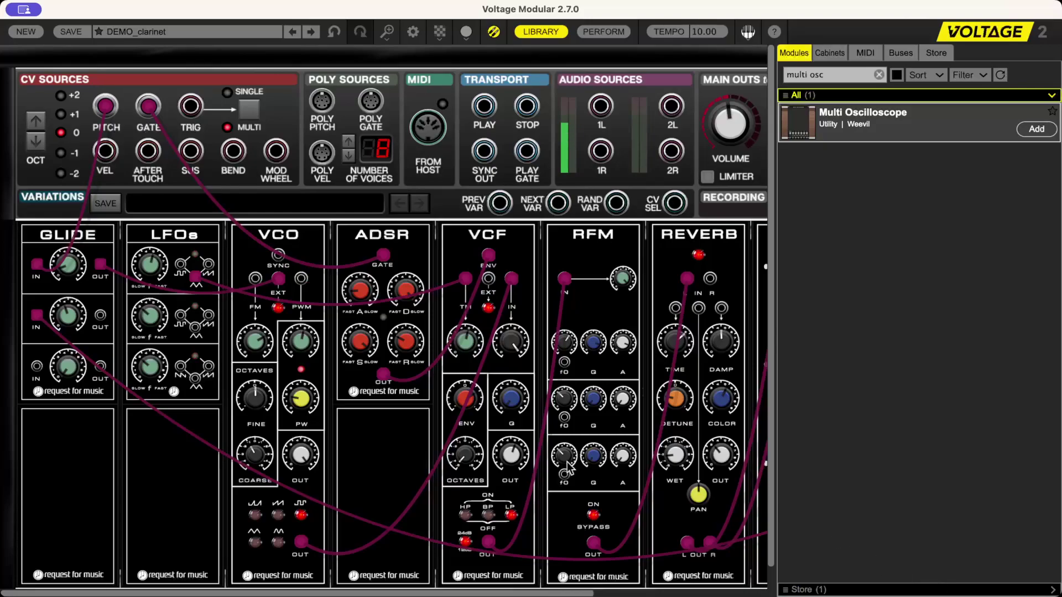
left_click_drag(385, 591, 671, 576)
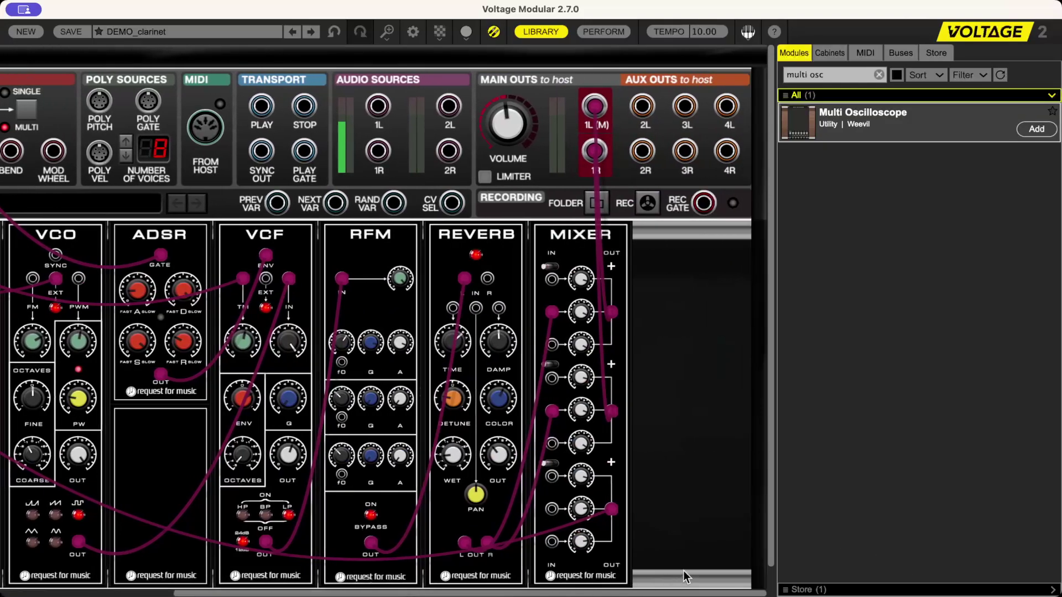
left_click_drag(791, 143, 934, 113)
Step: Browse the F_SYN presets in the BASS, BRASS, EFFECTS, EXPERIMENTAL and FAMOUS categories
left_click(154, 33)
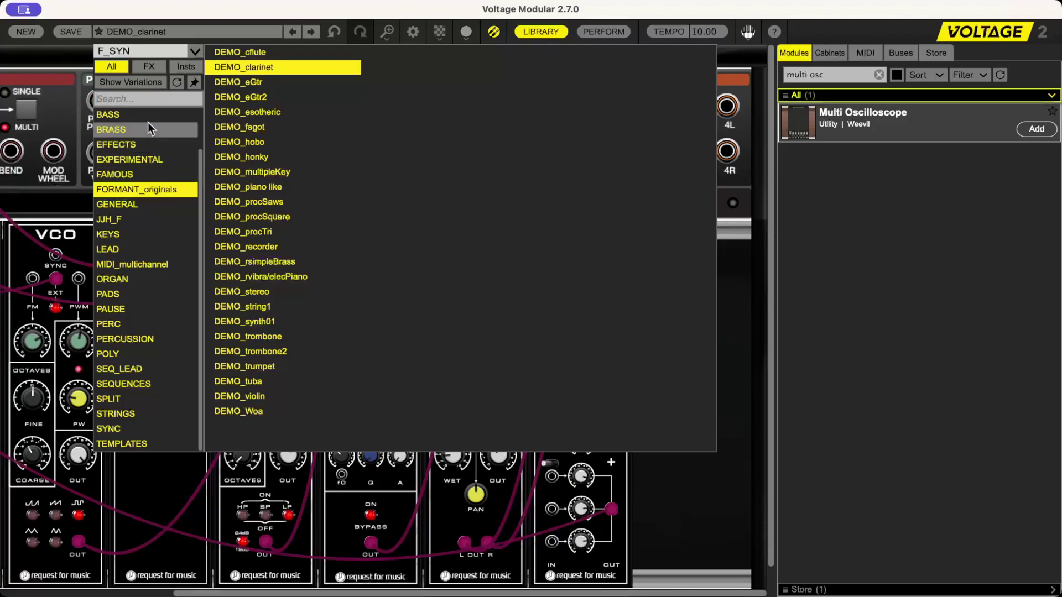
left_click(117, 115)
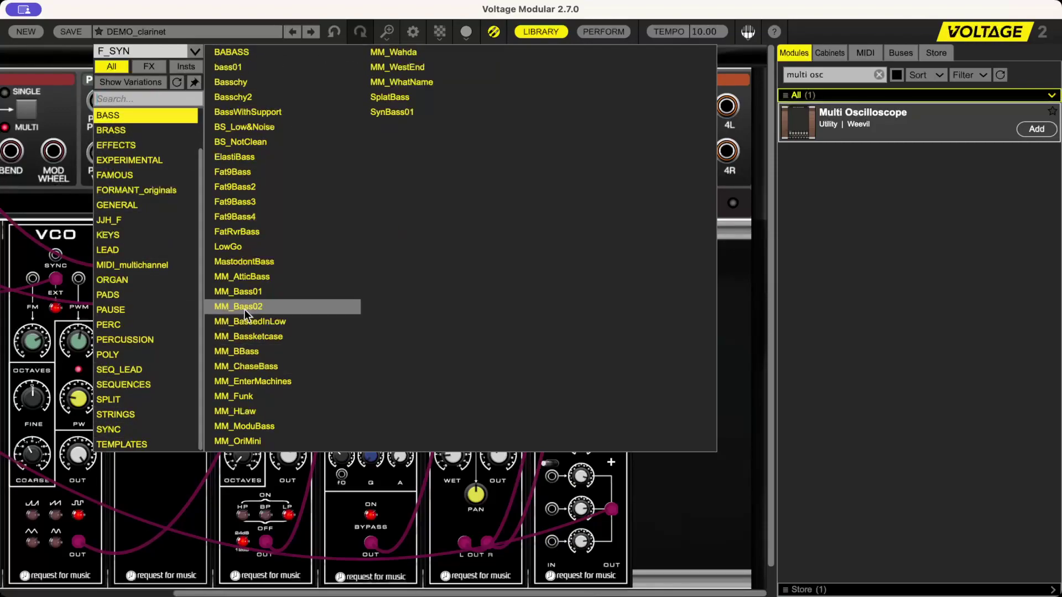
left_click(127, 133)
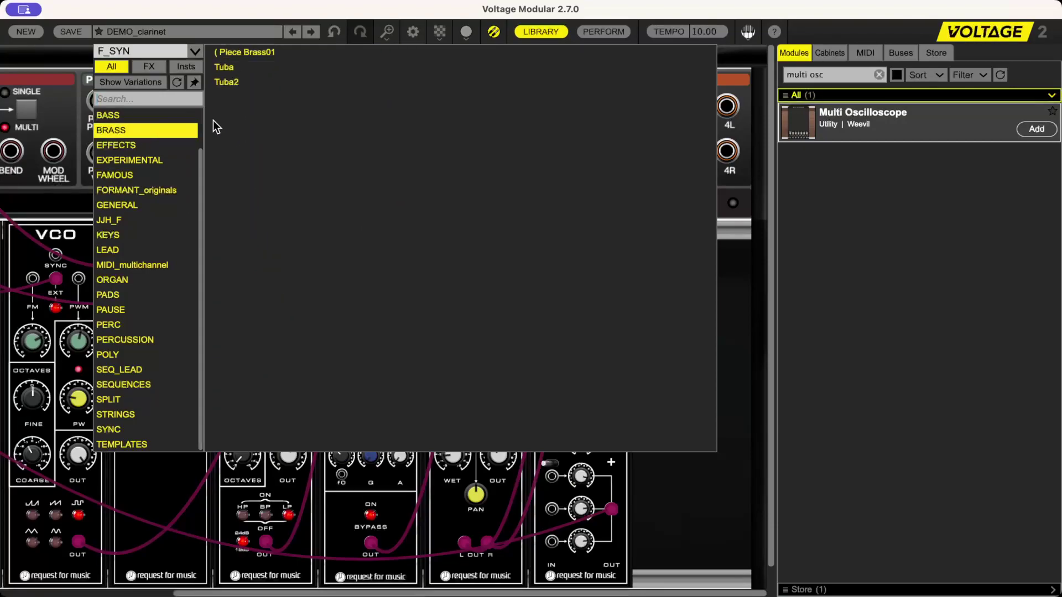
left_click(140, 145)
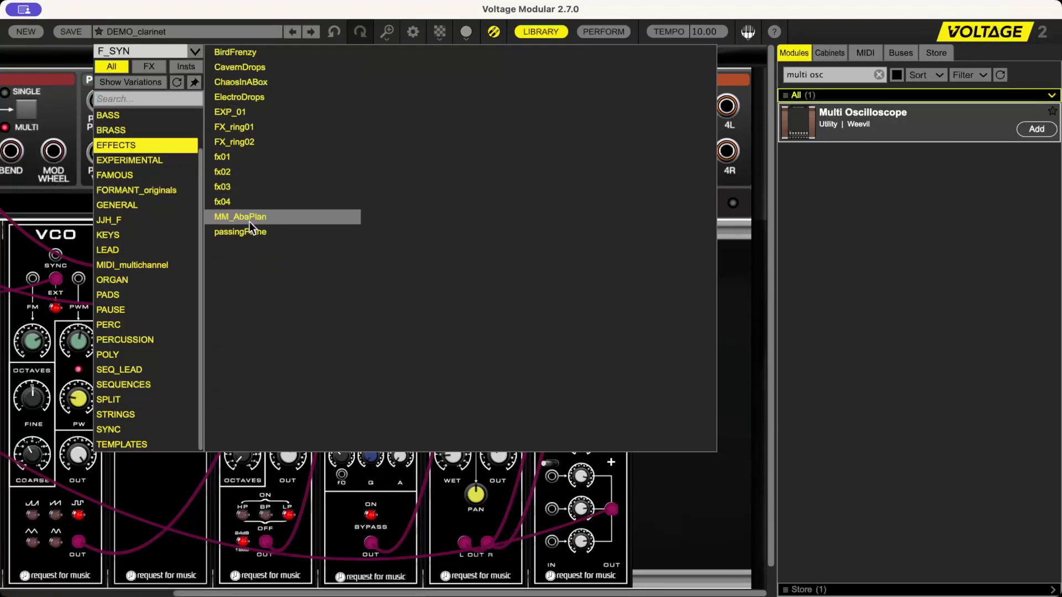
left_click(142, 162)
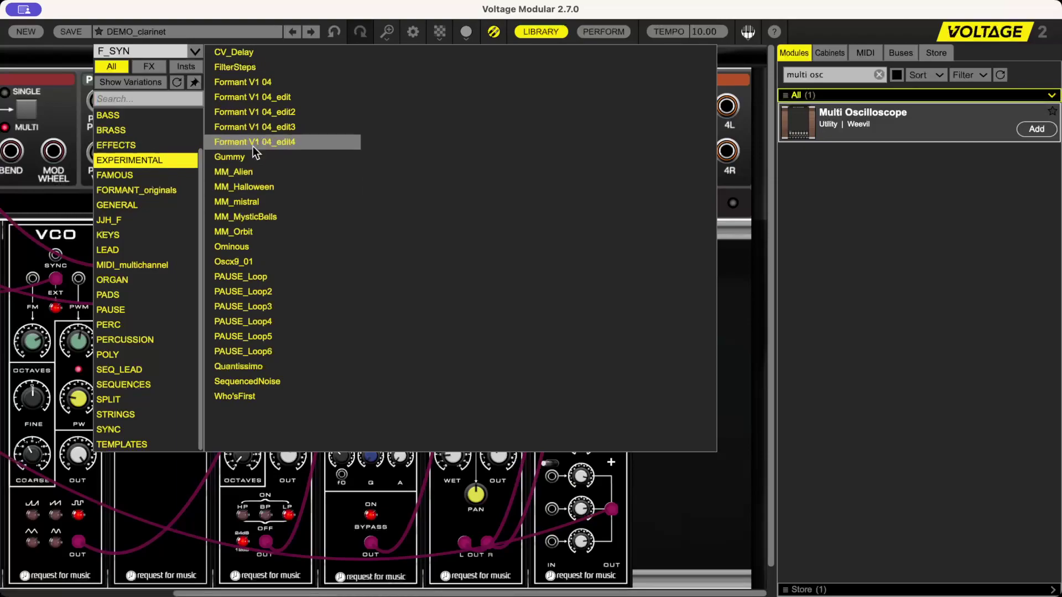
left_click(129, 175)
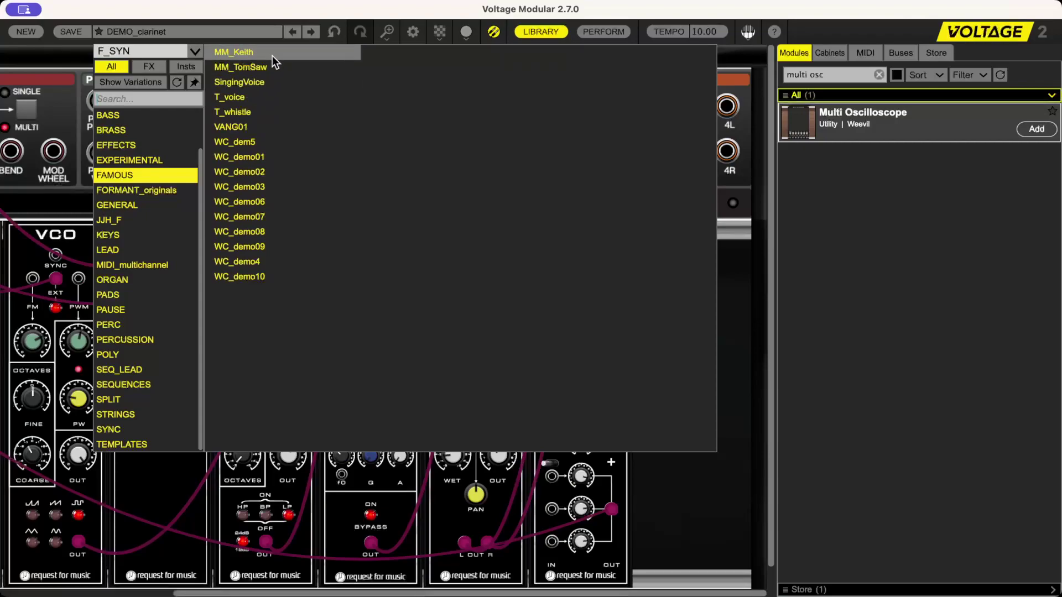
Step: Look through the FORMANT_originals, GENERAL, JJH_F, LEAD, MIDI_multichannel and ORGAN preset categories
left_click(147, 194)
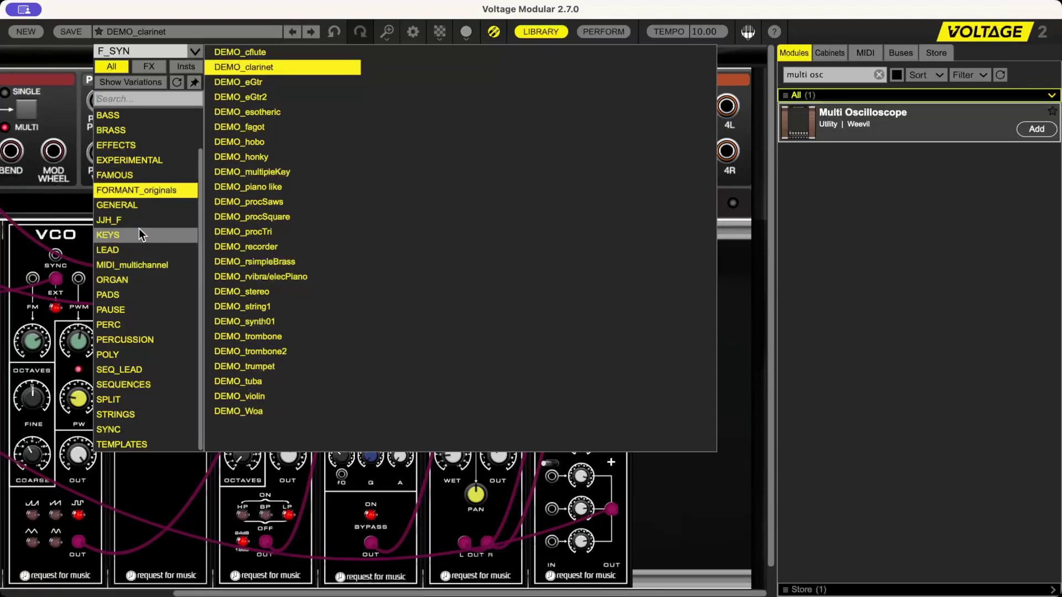
left_click(137, 205)
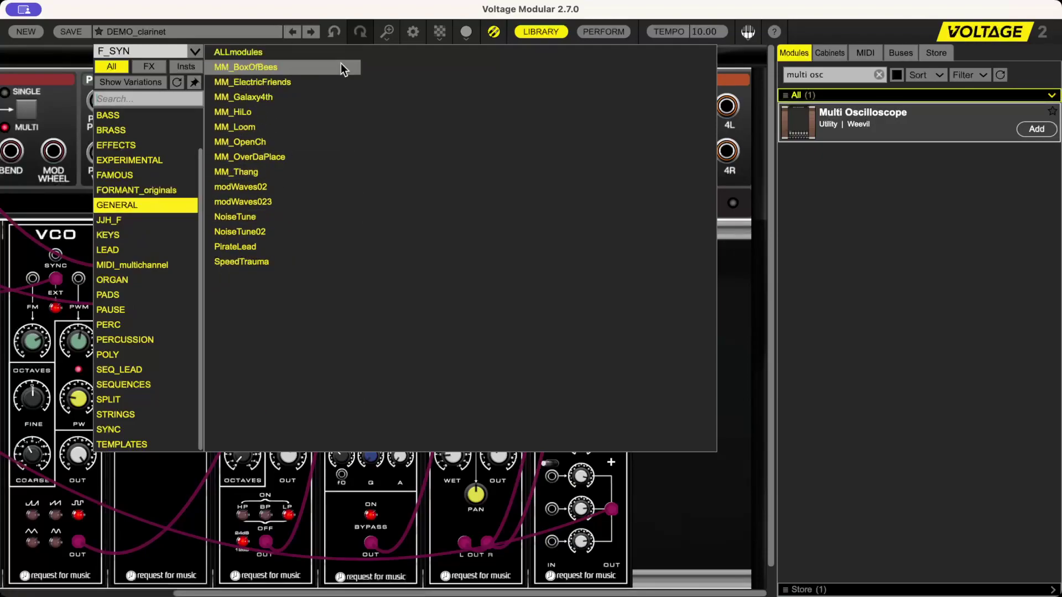
left_click(134, 226)
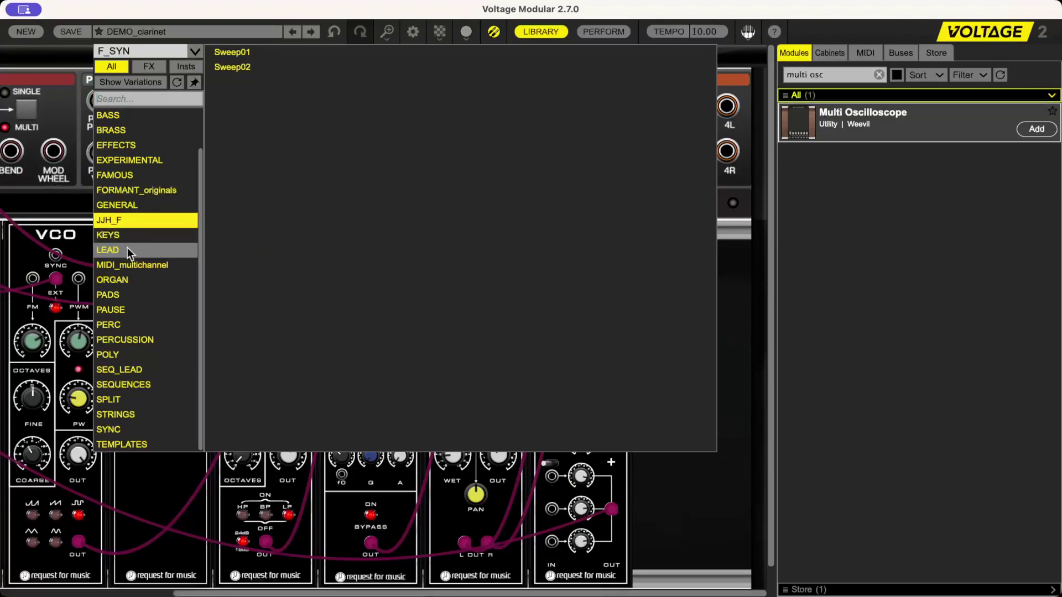
left_click(126, 250)
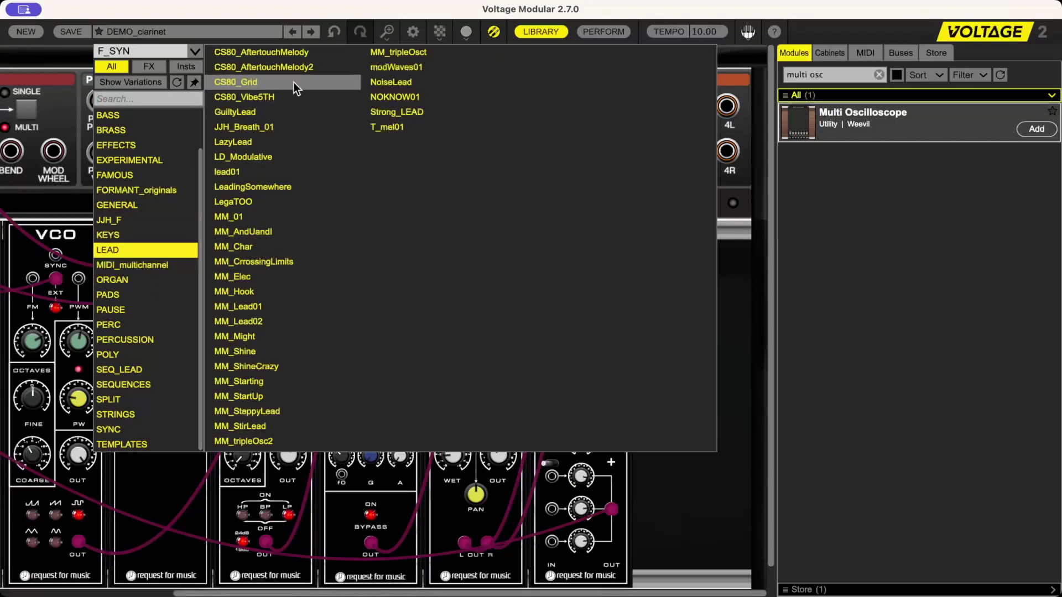
left_click(141, 263)
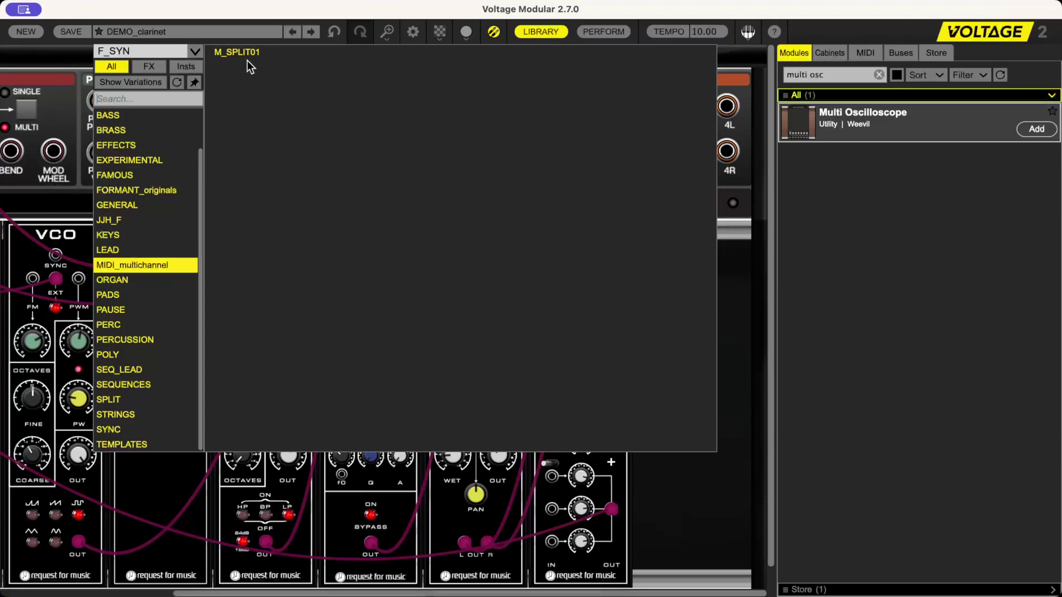
left_click(138, 282)
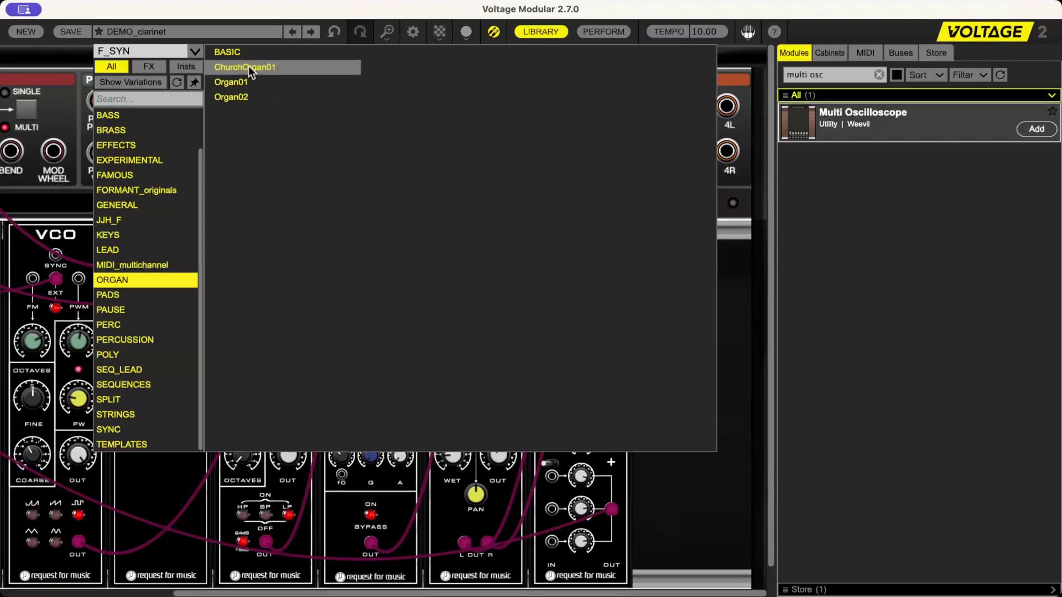
Step: Review the presets listed under PADS, PAUSE, PERC and PERCUSSION
left_click(143, 295)
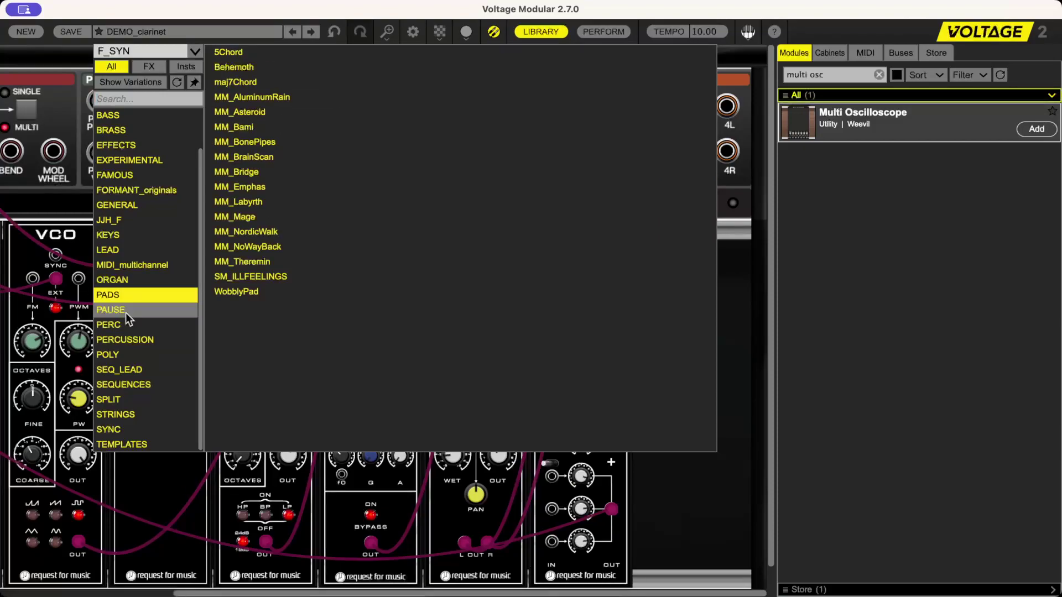
left_click(125, 312)
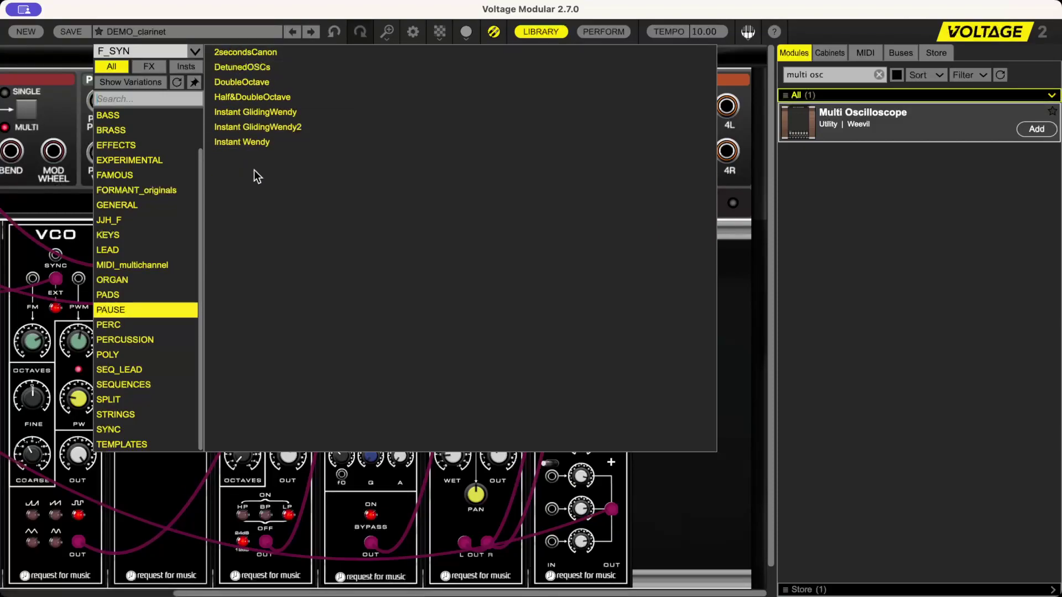
left_click(133, 323)
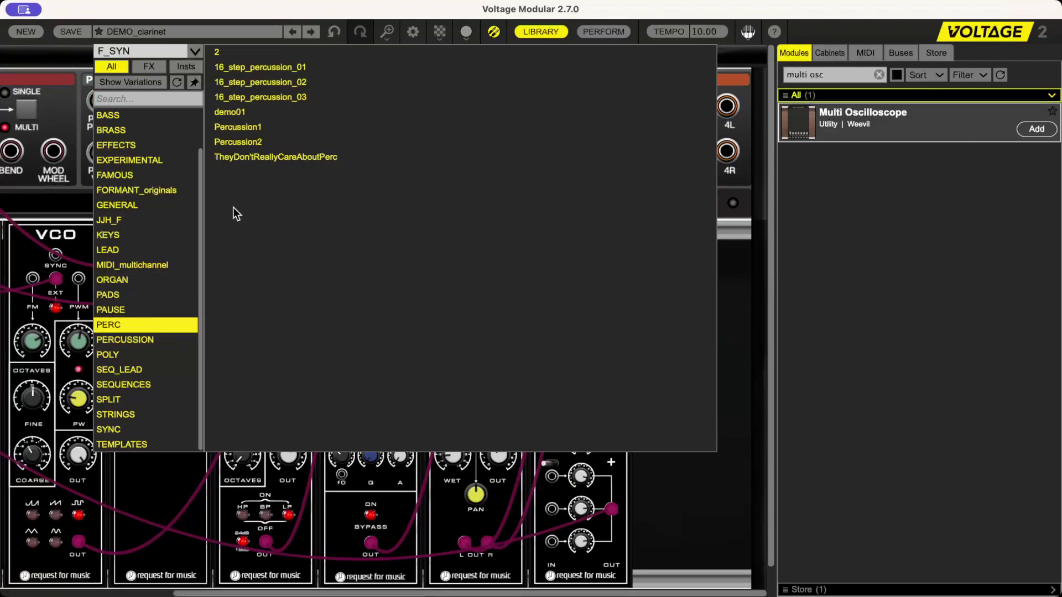
left_click(131, 343)
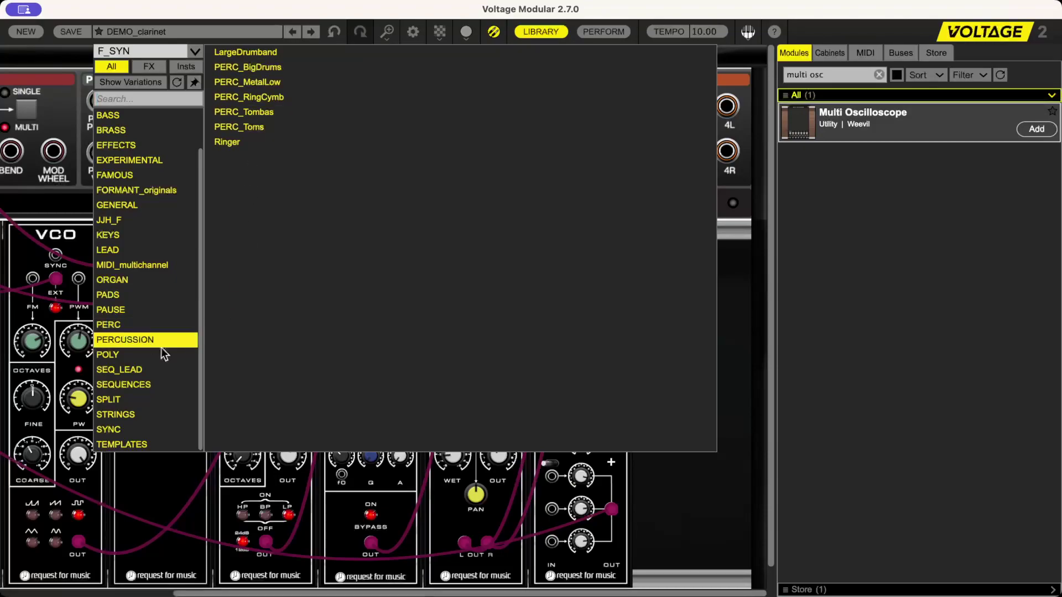
Step: Load the POLY_Key01 preset from the POLY category and view the entire patch
left_click(121, 355)
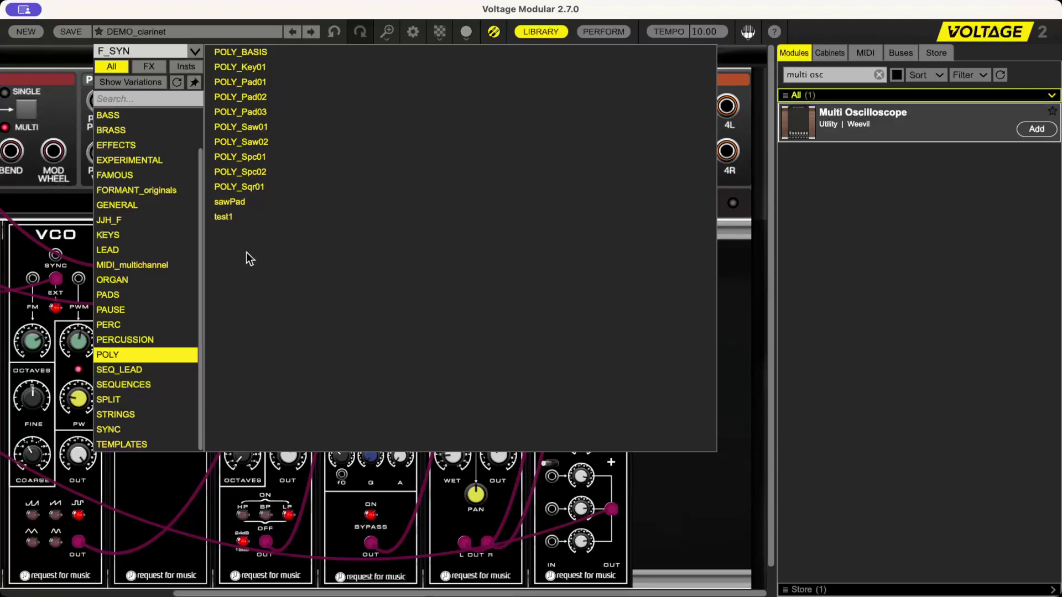
left_click(257, 67)
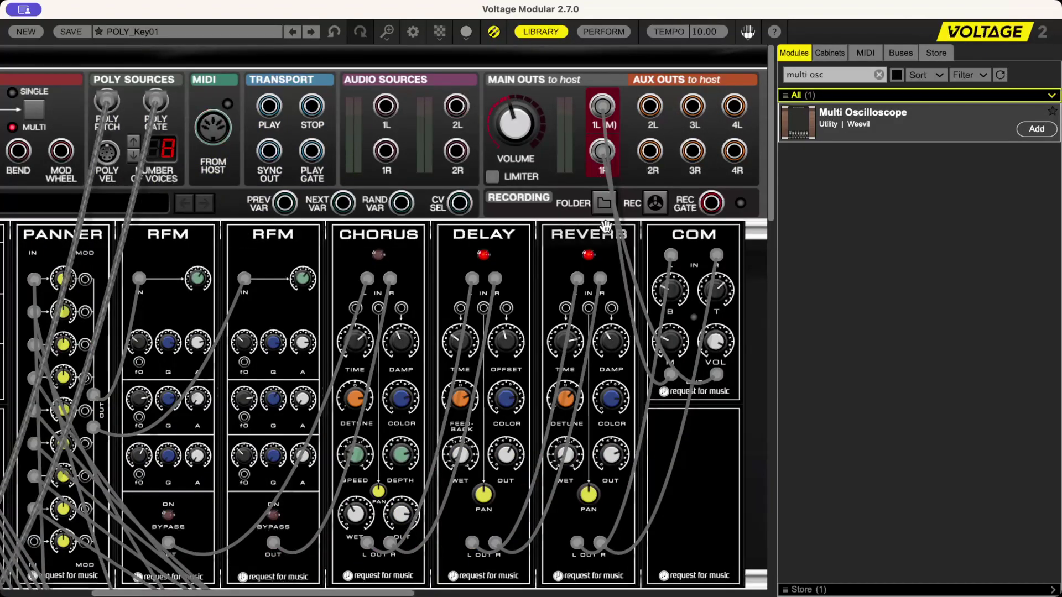
scroll(416, 335, "down", 1)
scroll(415, 335, "down", 5)
scroll(406, 328, "up", 3)
scroll(407, 333, "up", 2)
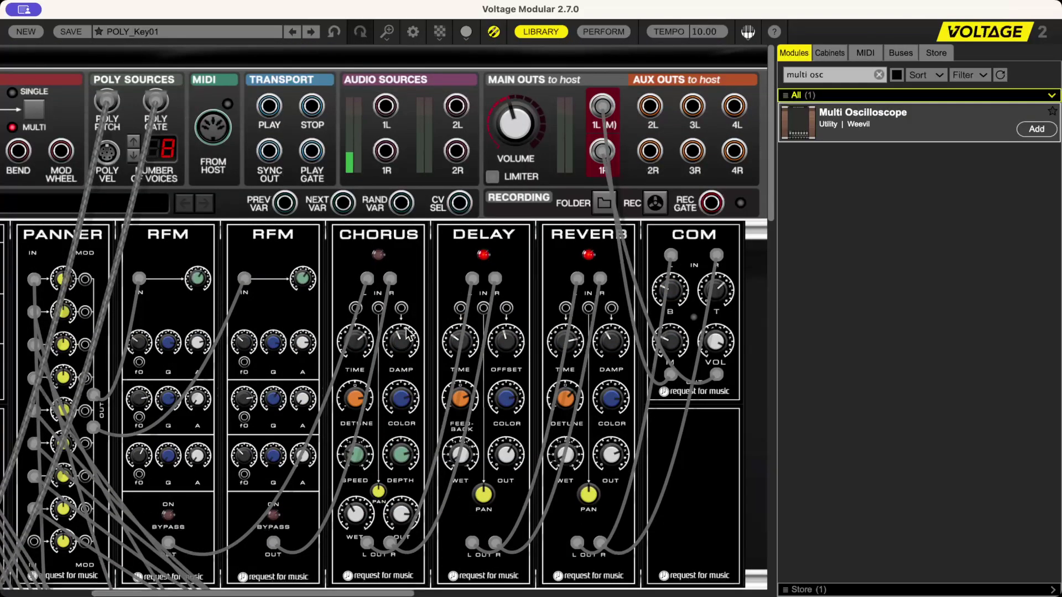
scroll(408, 332, "down", 8)
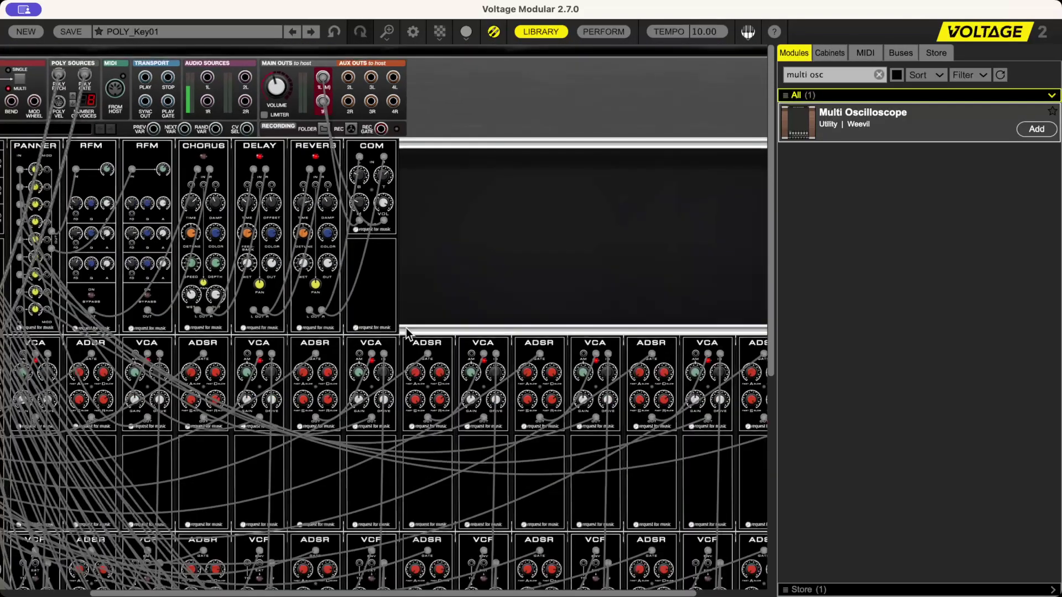
scroll(406, 328, "down", 6)
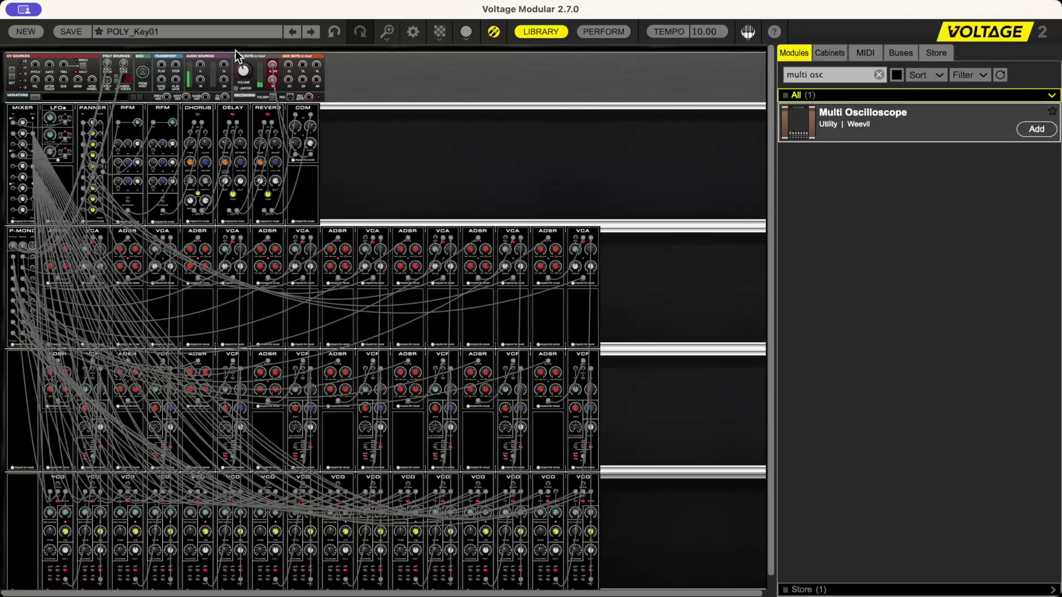
Step: Load the POLY_Pad03 preset, followed by the KS_Dreams preset from the SEQ_LEAD category
mouse_move(244, 74)
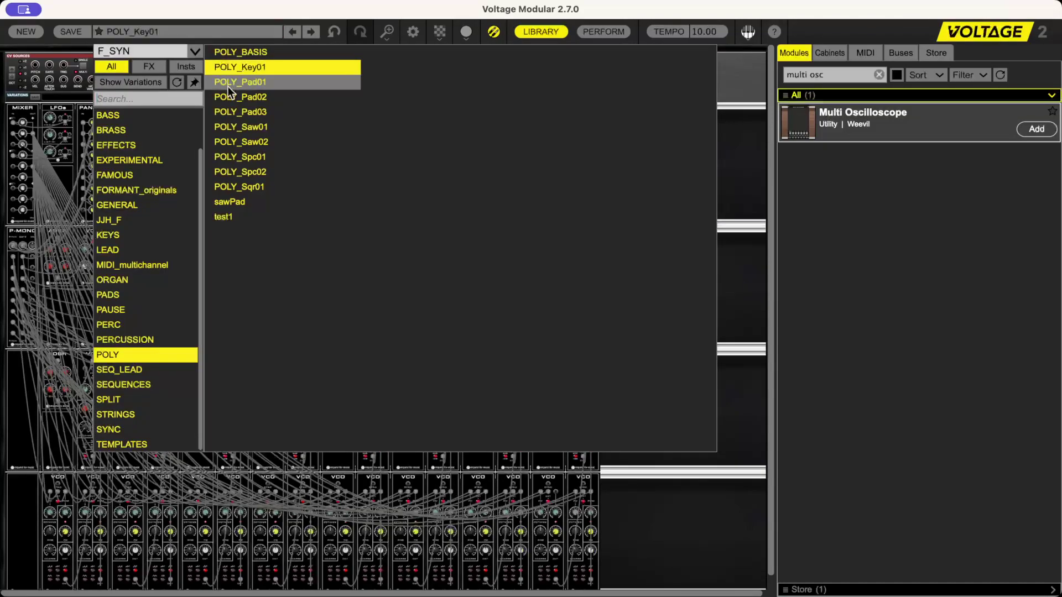
left_click(241, 112)
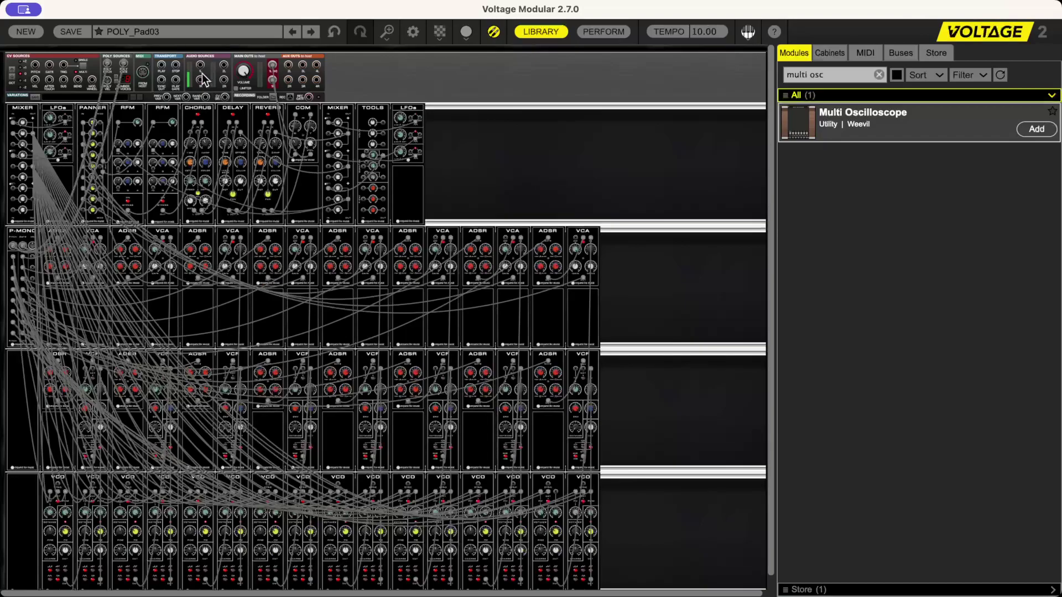
left_click(180, 36)
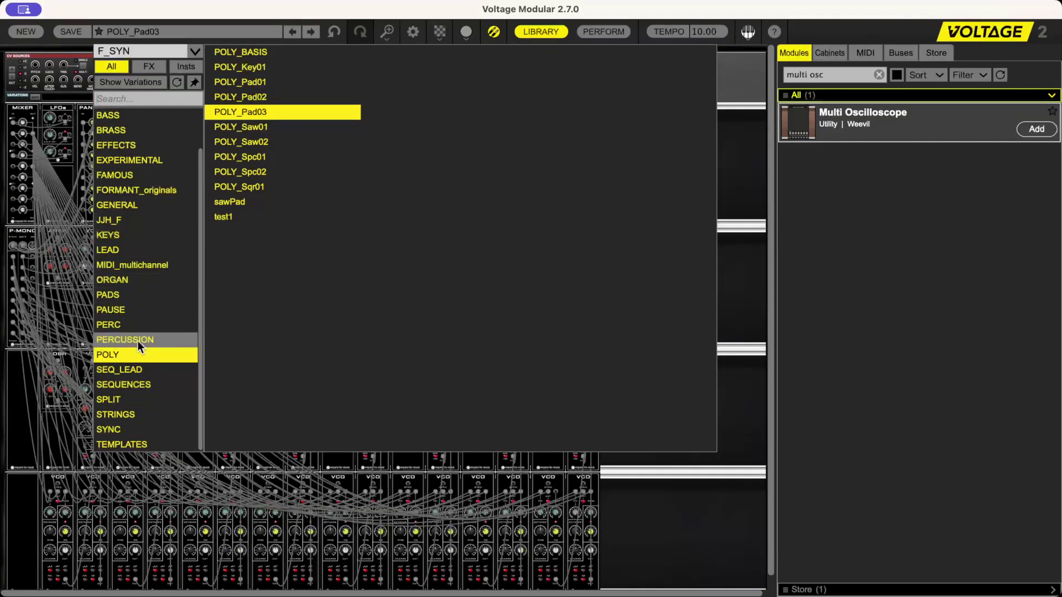
left_click(137, 368)
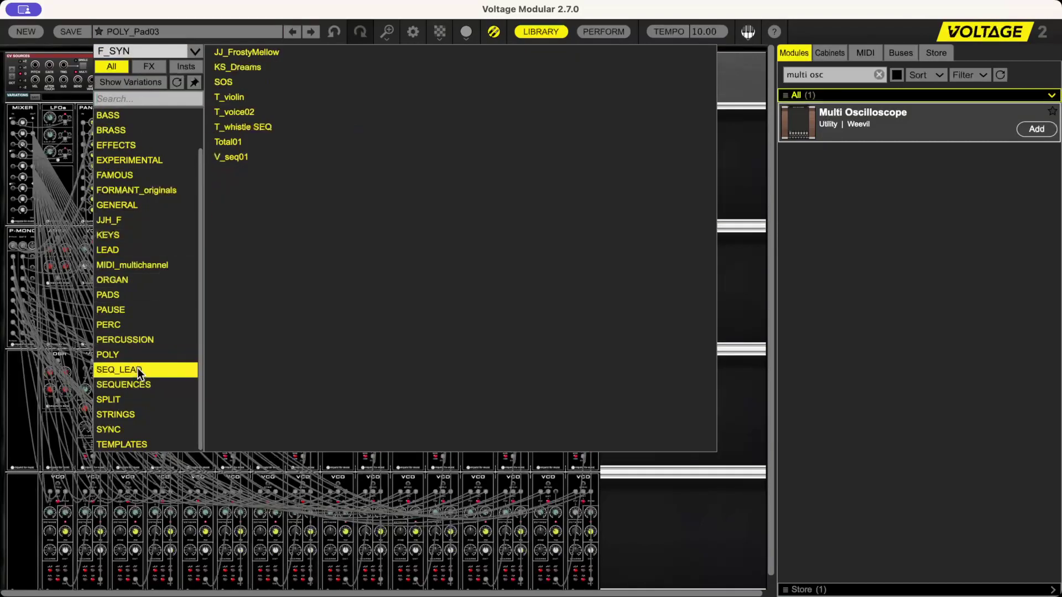
left_click(248, 68)
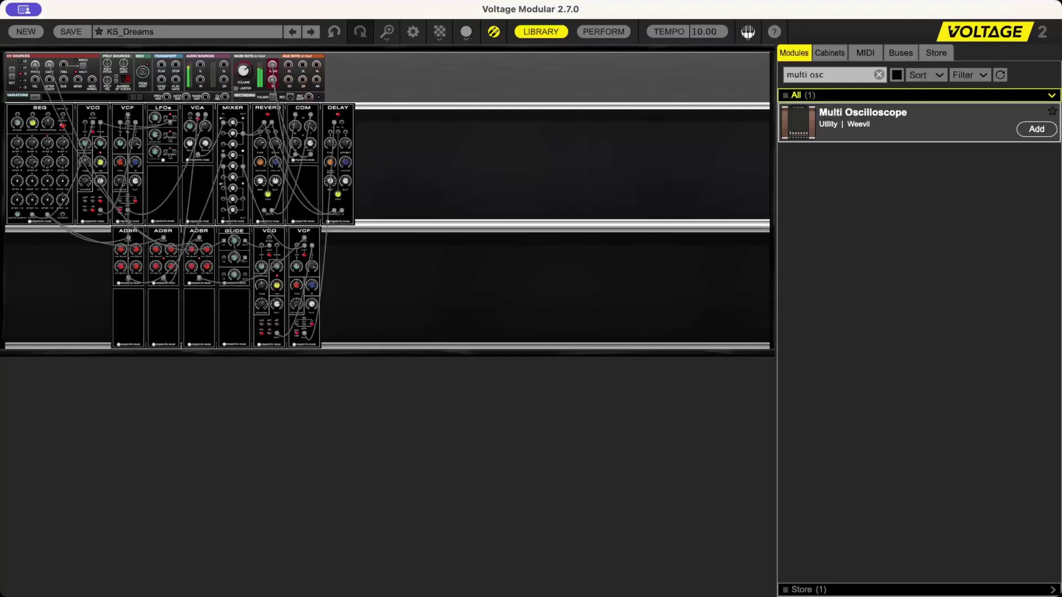
Step: Start a new empty patch and browse the SEQUENCES, SPLIT, STRINGS and SYNC preset categories
left_click(142, 35)
left_click(23, 33)
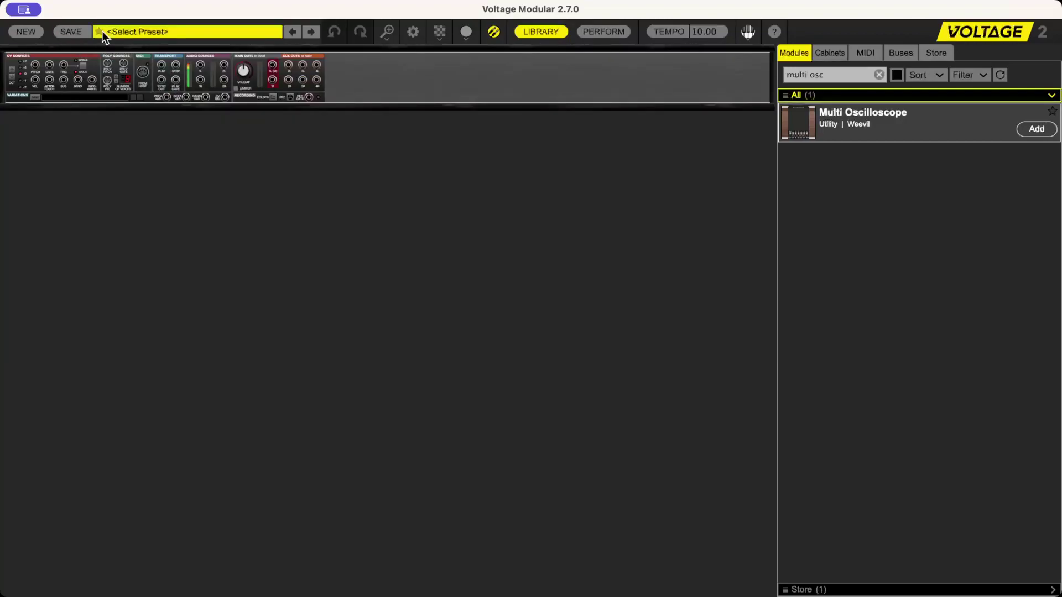
left_click(143, 28)
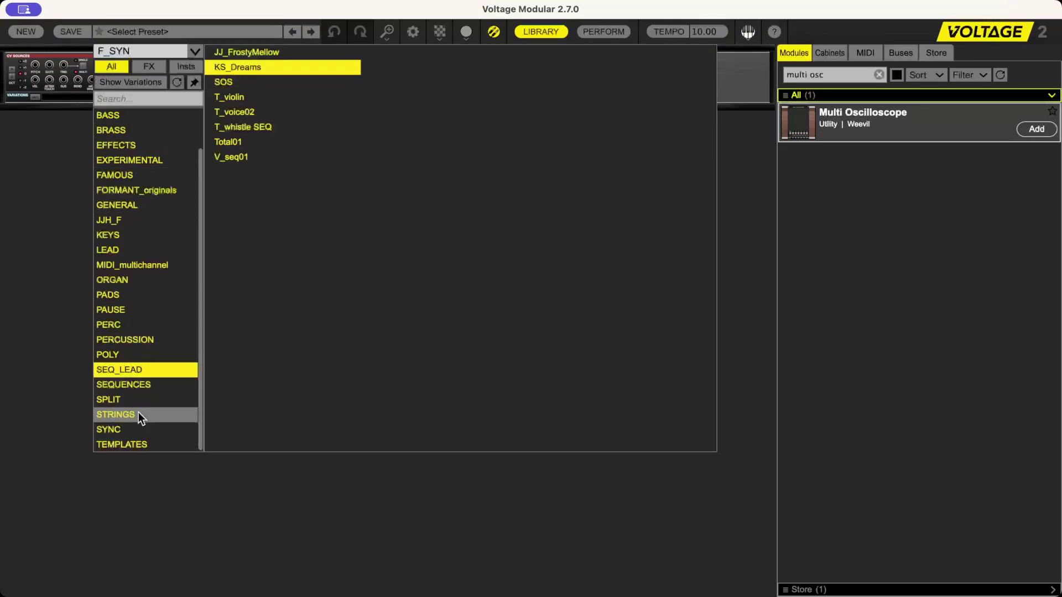
left_click(142, 385)
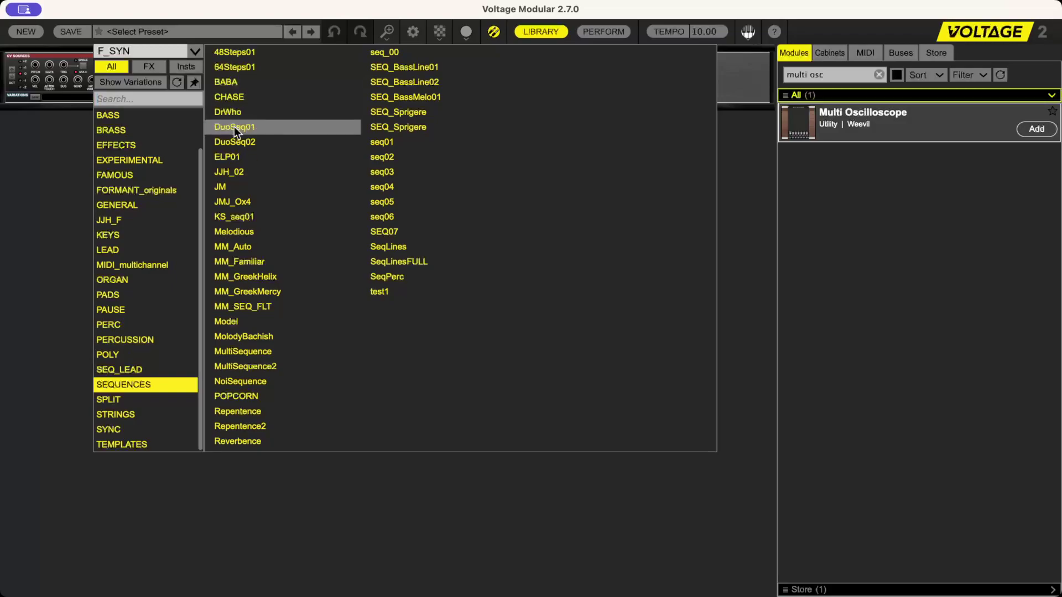
left_click(152, 403)
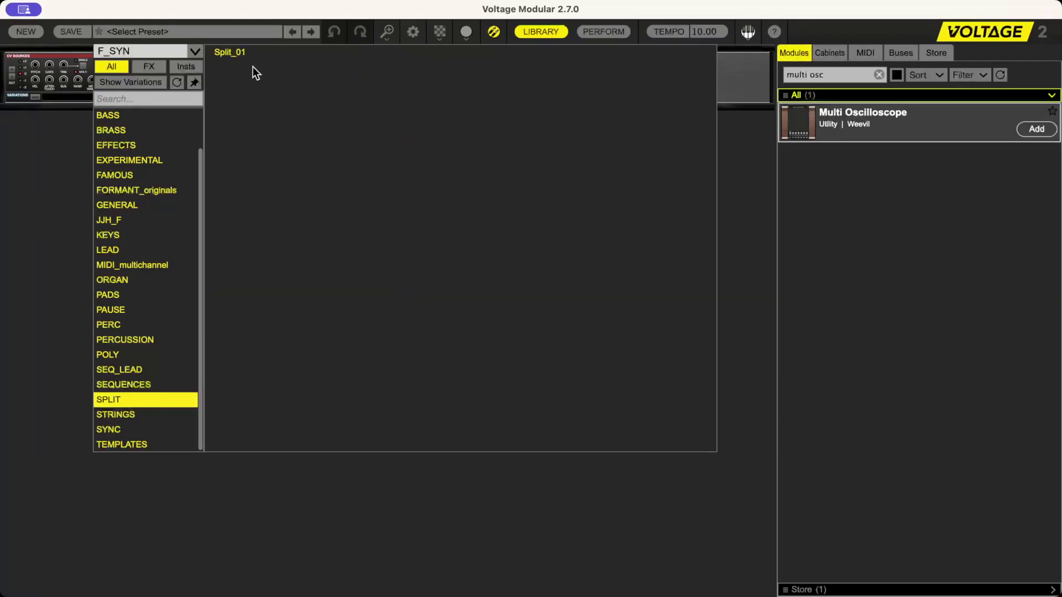
left_click(138, 417)
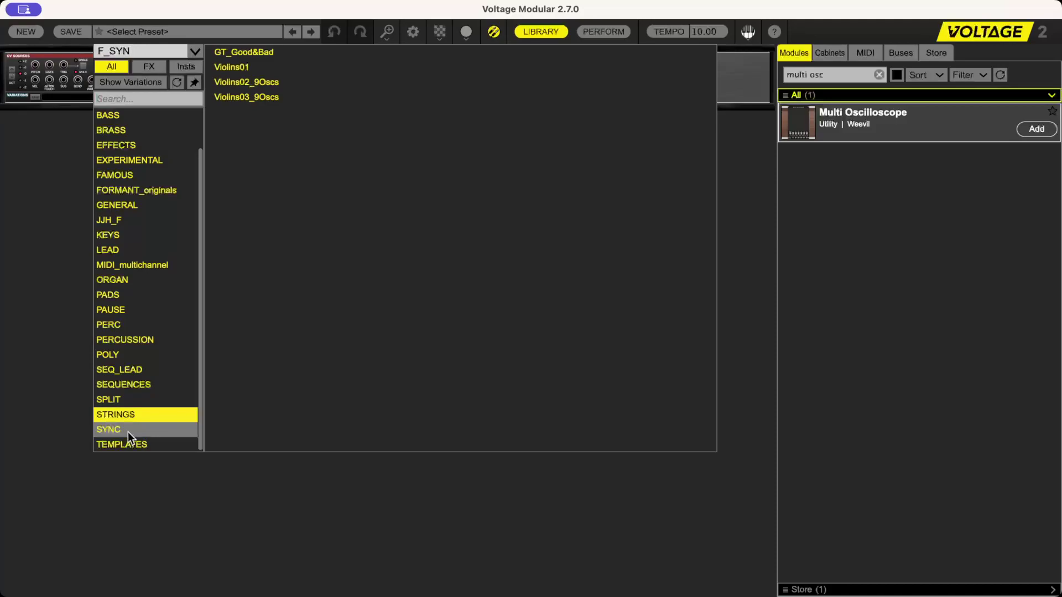
left_click(125, 433)
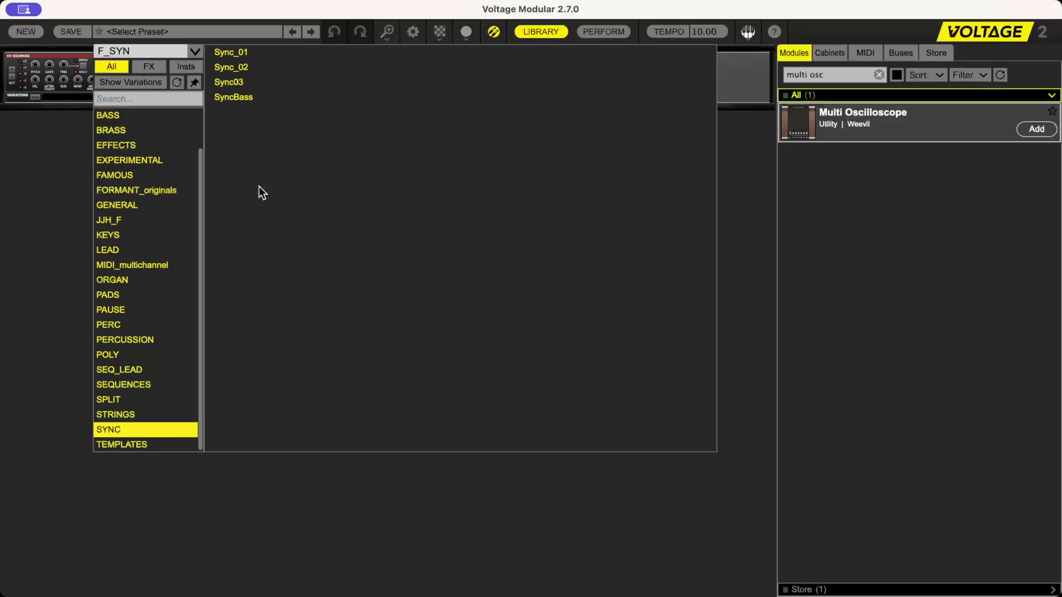
Step: Load the ARP2600_INIT preset from the TEMPLATES category and view its modules up close
left_click(142, 444)
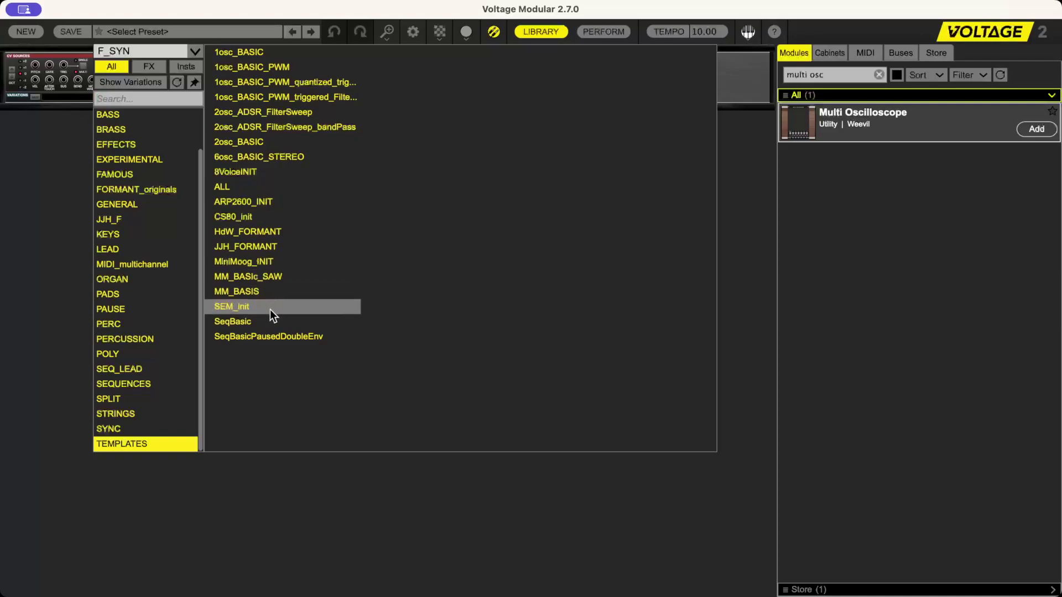
left_click(254, 207)
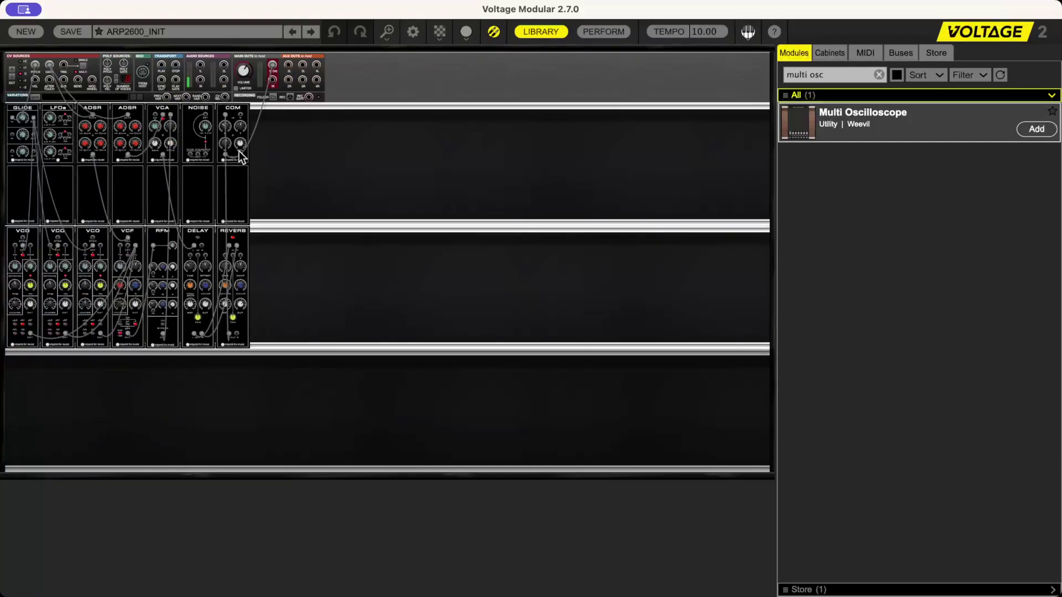
scroll(241, 158, "up", 3)
scroll(239, 151, "up", 2)
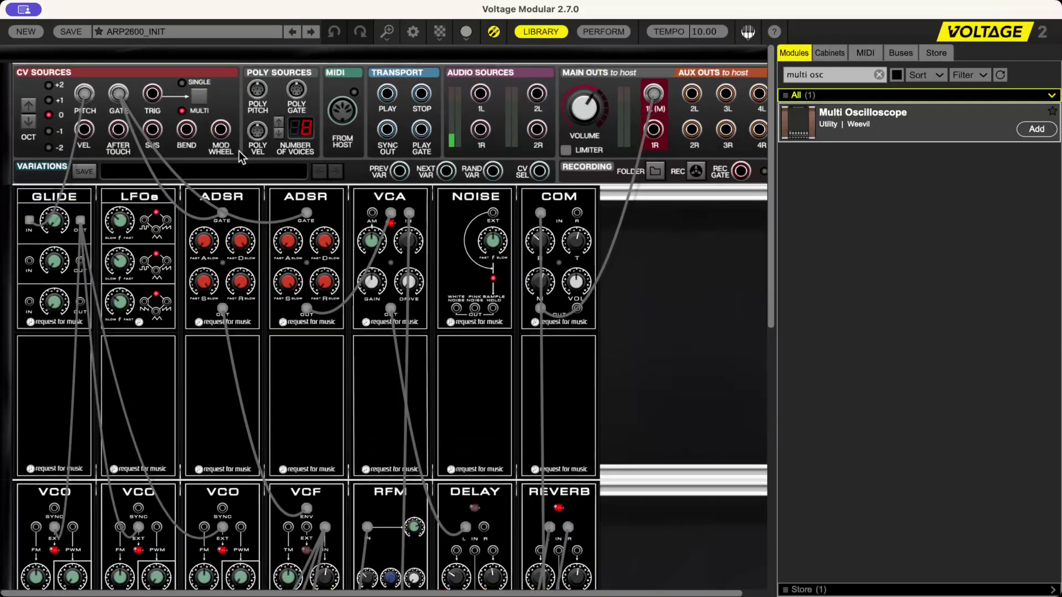
Step: Load the DEMO_hobo preset from the FORMANT_originals category
scroll(142, 376, "down", 3)
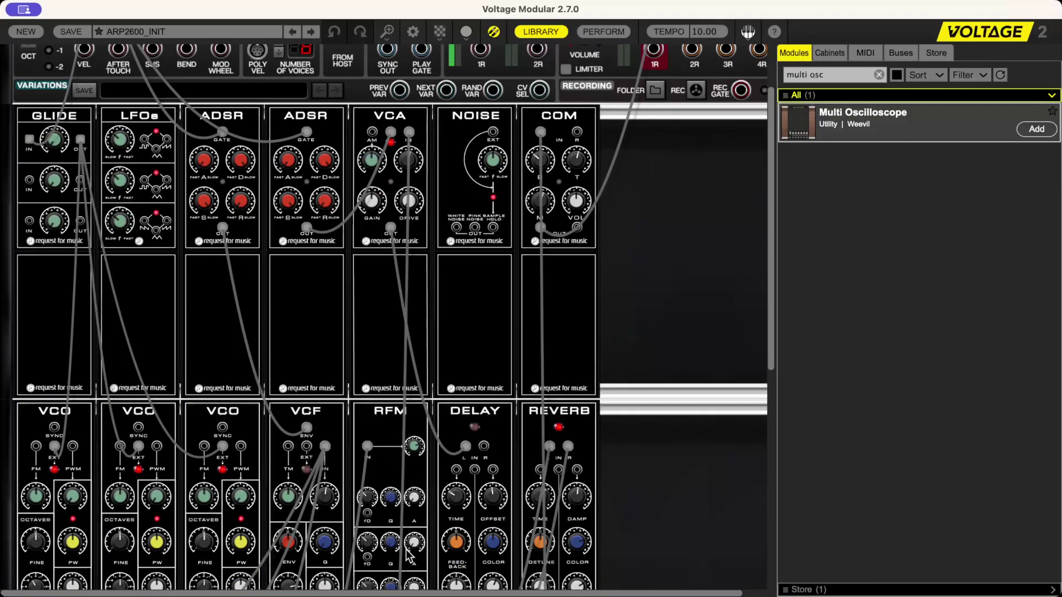
scroll(459, 522, "down", 1)
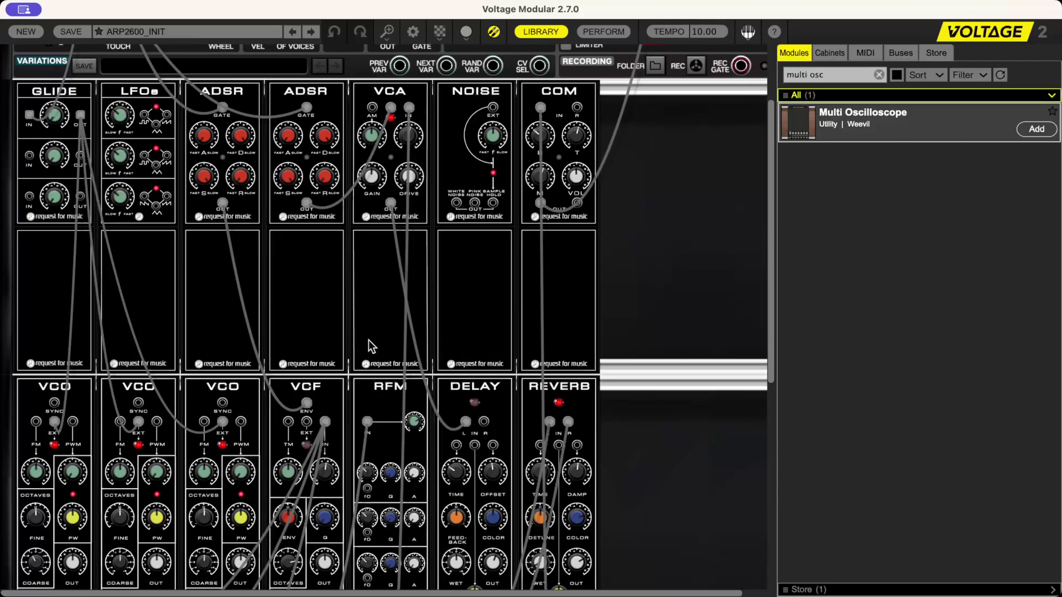
left_click(144, 34)
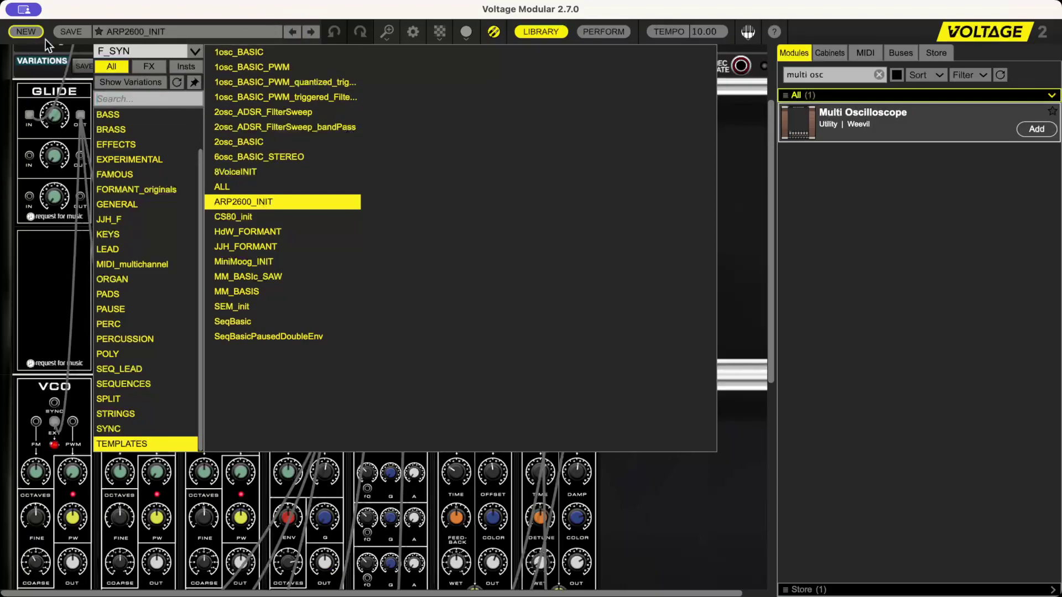
left_click(142, 191)
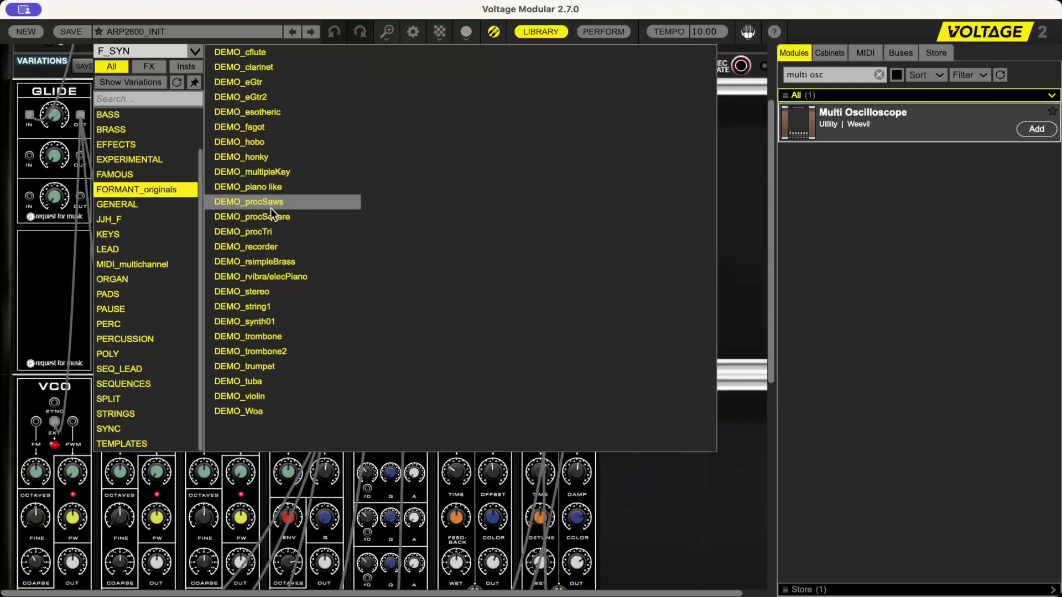
left_click(264, 143)
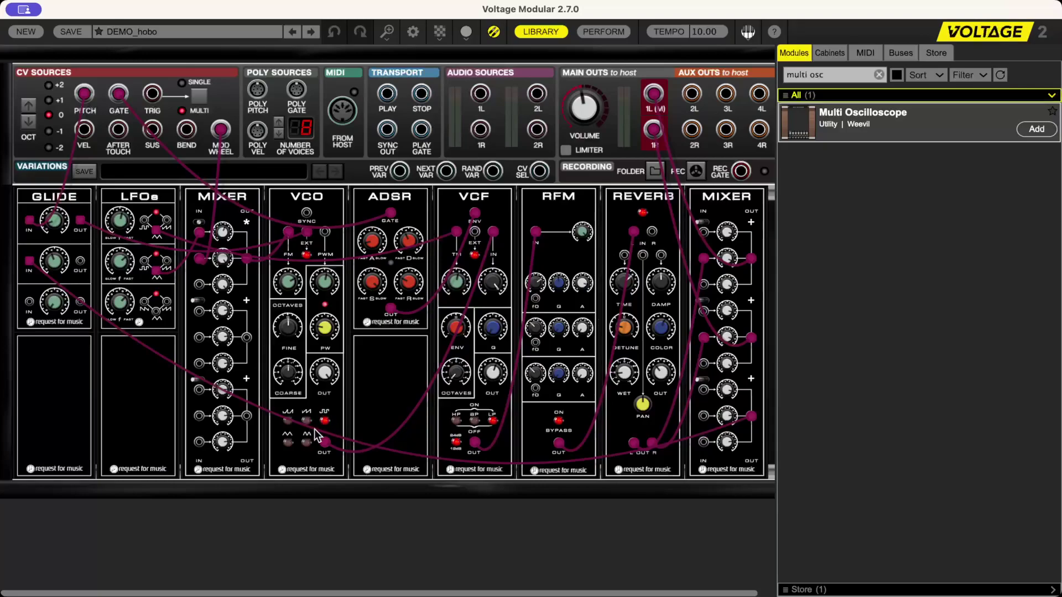
Step: Raise the main output volume to 4.1 dB and the VCF output level to 0.90 in the DEMO_hobo patch
scroll(450, 376, "up", 2)
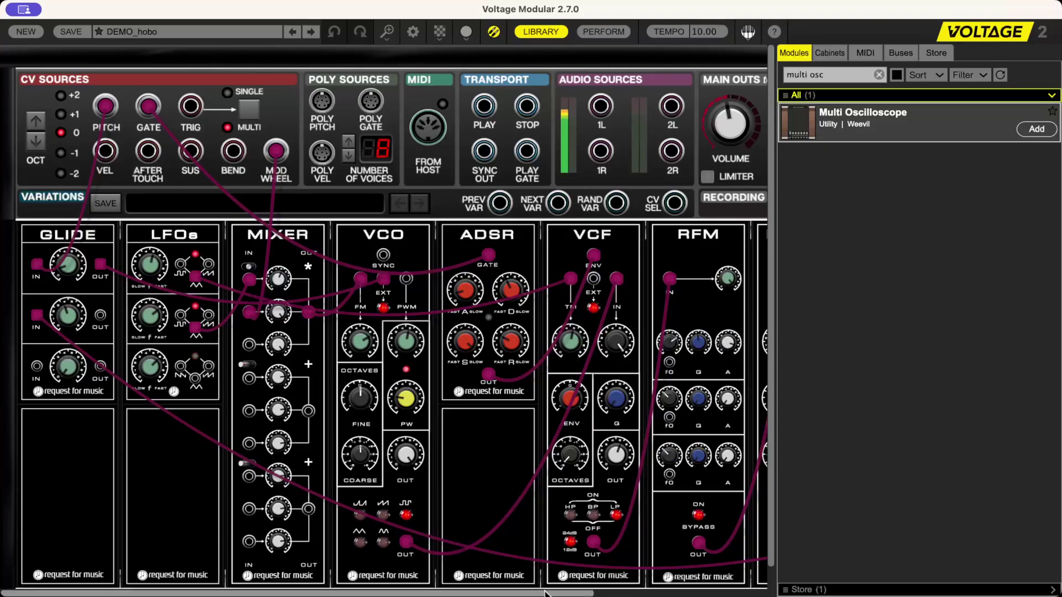
left_click_drag(547, 593, 547, 594)
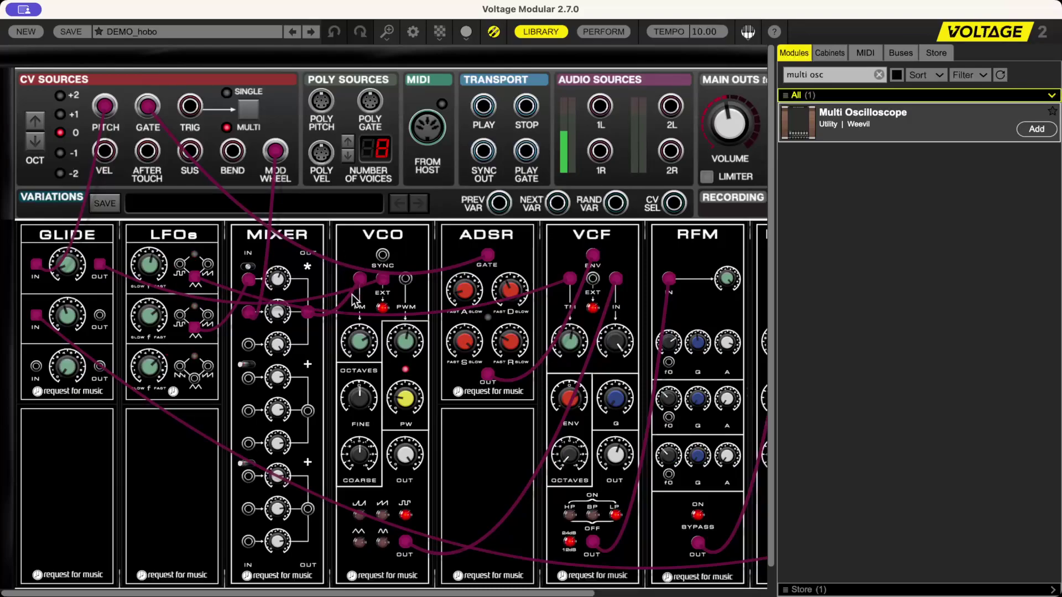
left_click_drag(418, 591, 591, 591)
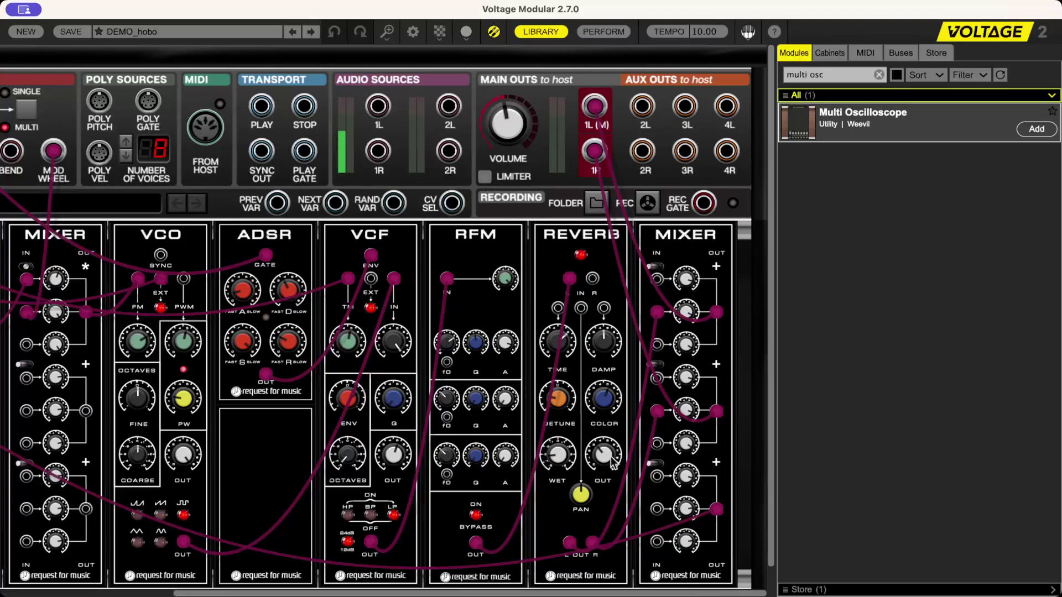
left_click_drag(613, 464, 612, 481)
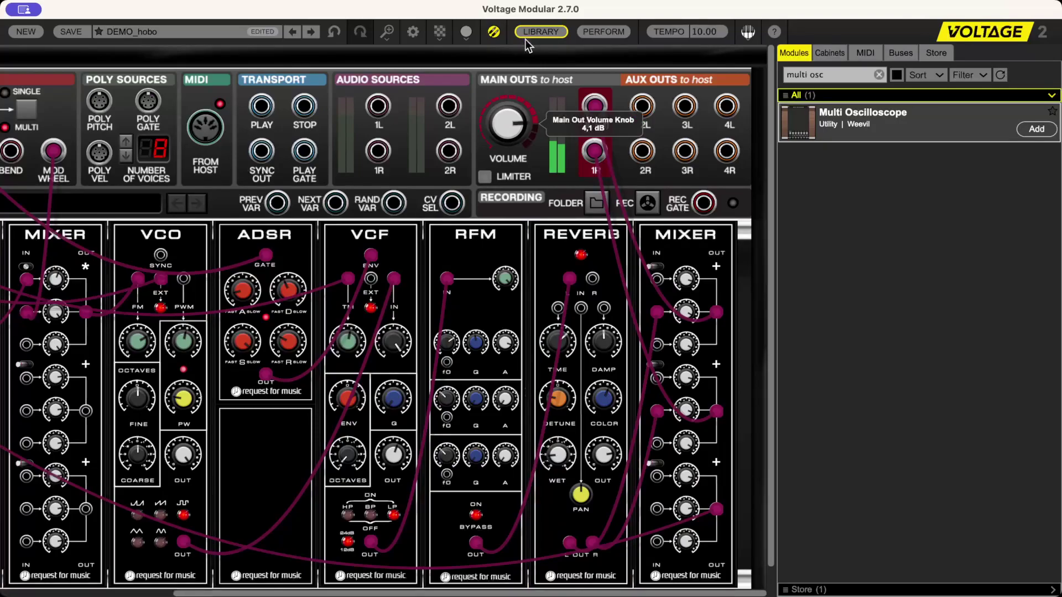
left_click(528, 32)
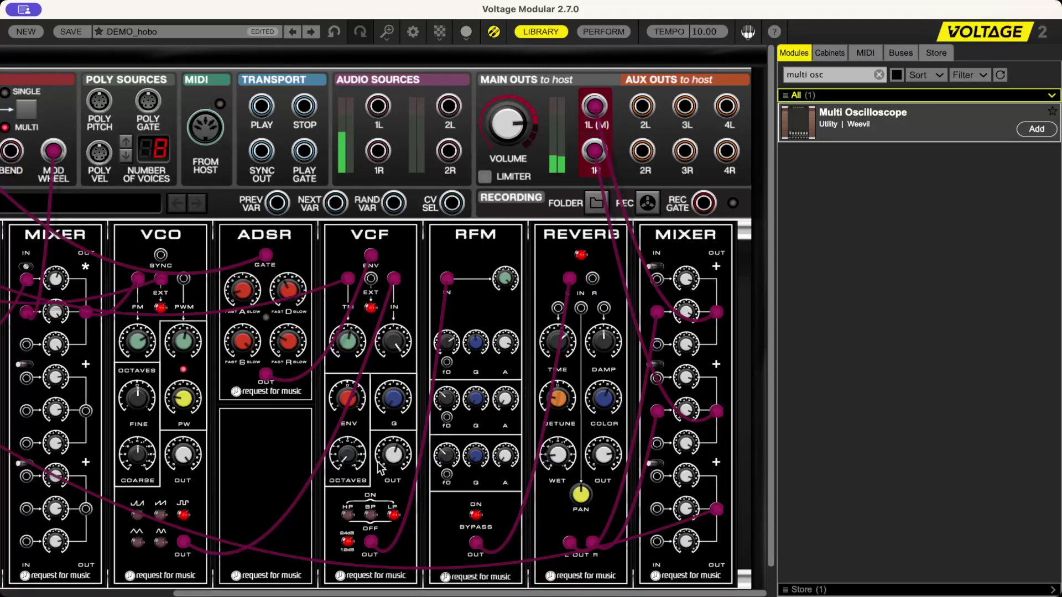
left_click(410, 465)
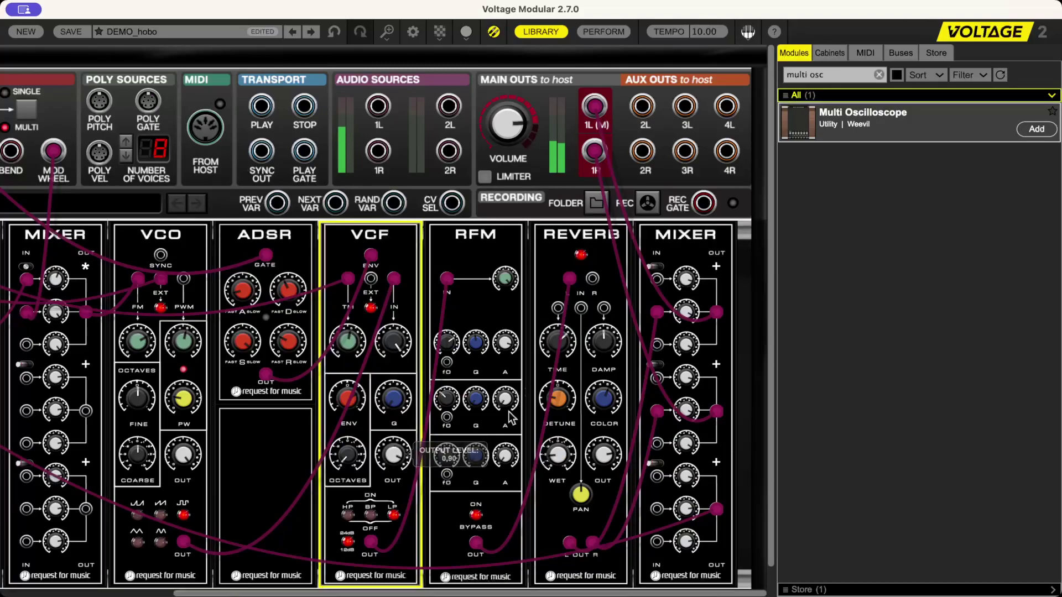
left_click(602, 461)
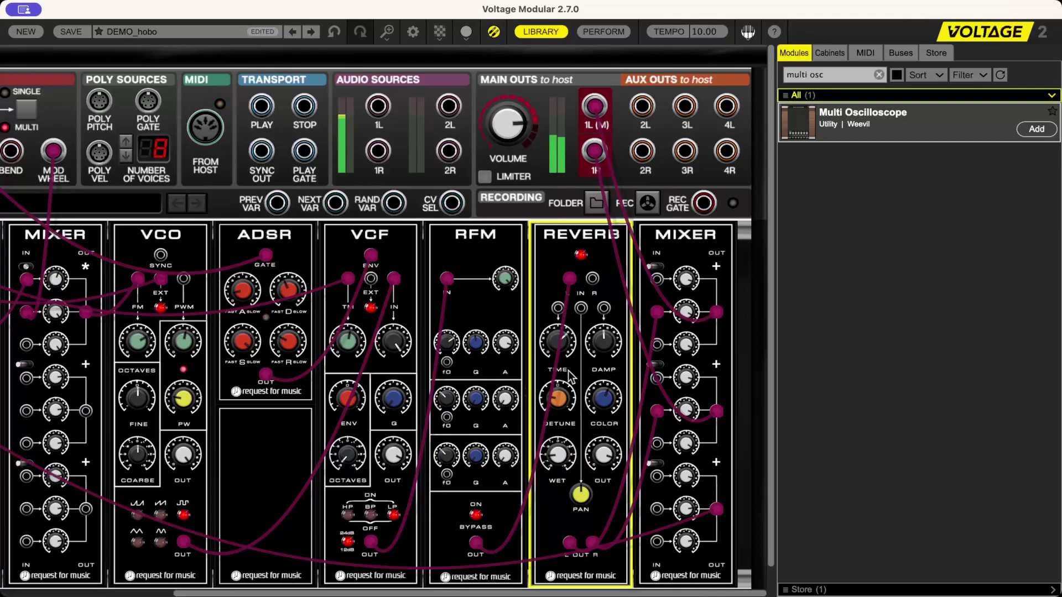
Step: Switch the RFM module off and back on to compare the sound with and without it
left_click(516, 293)
left_click(478, 516)
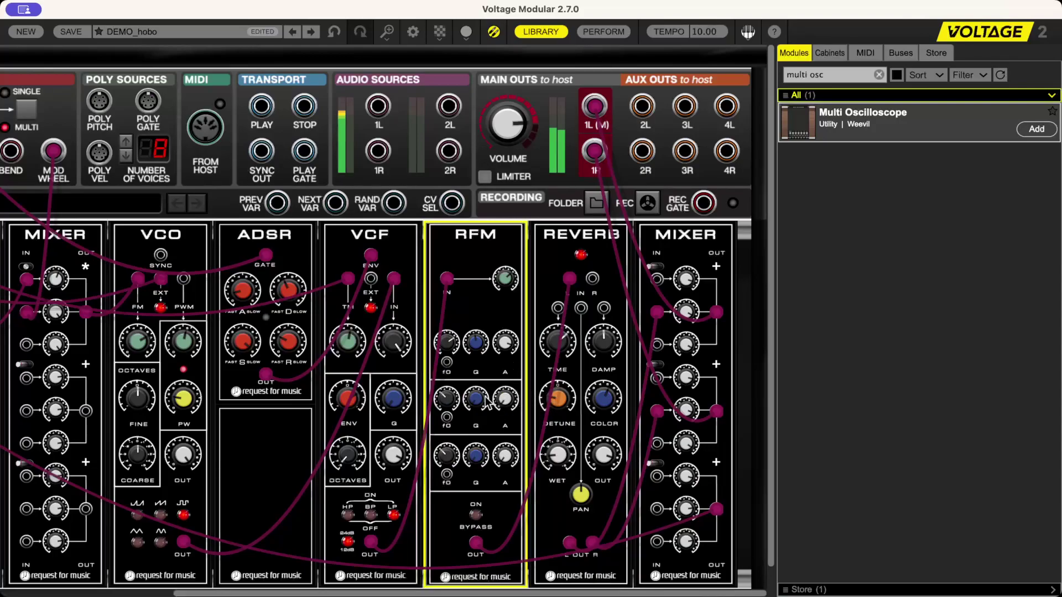
left_click(476, 515)
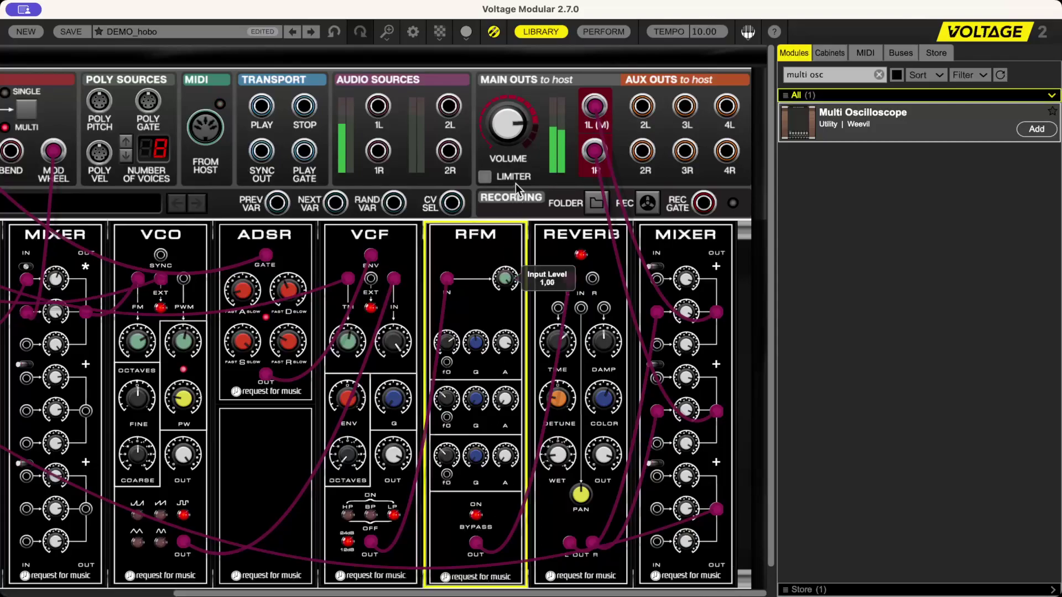
Step: Sweep the cutoff frequency of the RFM module's second filter band down and back up to a higher setting
mouse_move(454, 333)
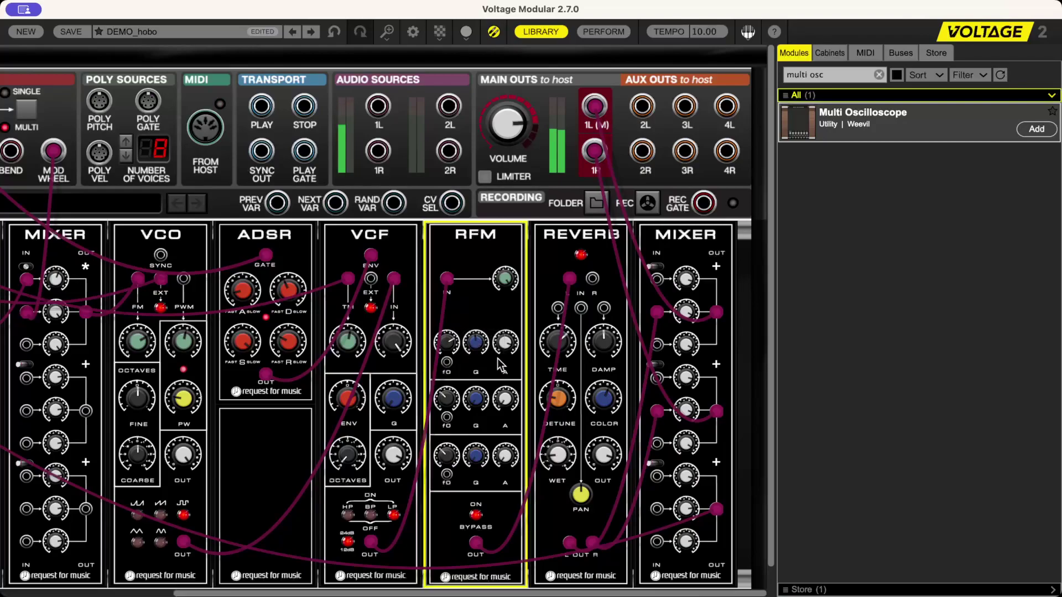
mouse_move(498, 352)
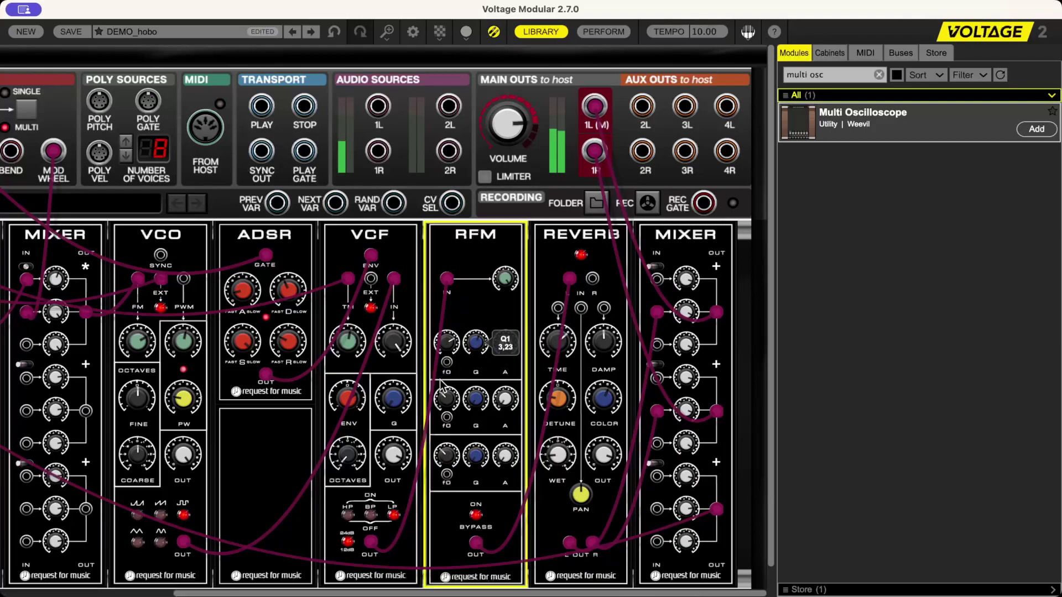
mouse_move(452, 377)
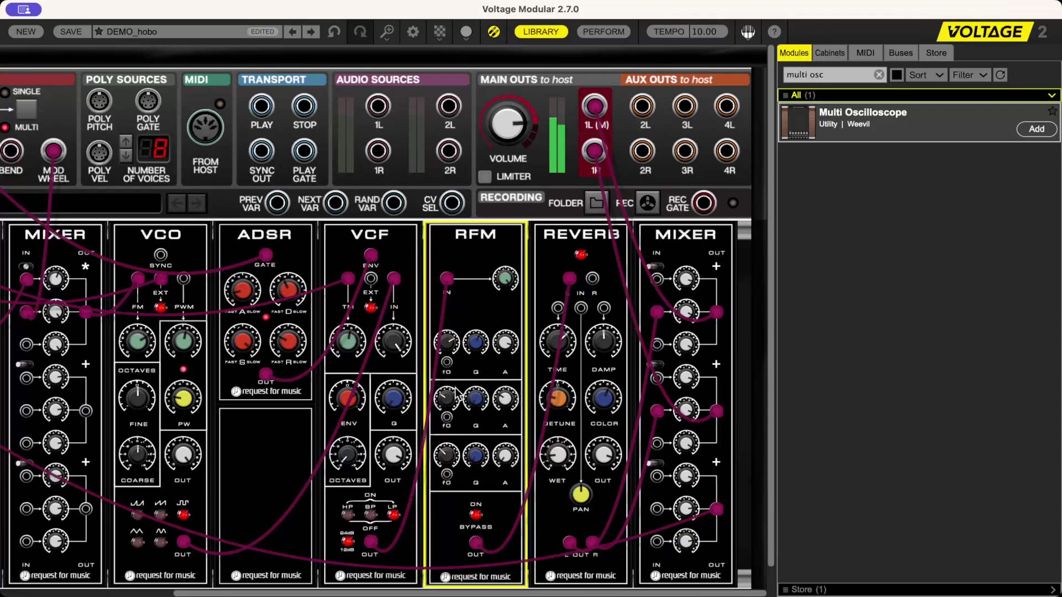
left_click_drag(447, 398, 454, 435)
left_click_drag(453, 395, 472, 274)
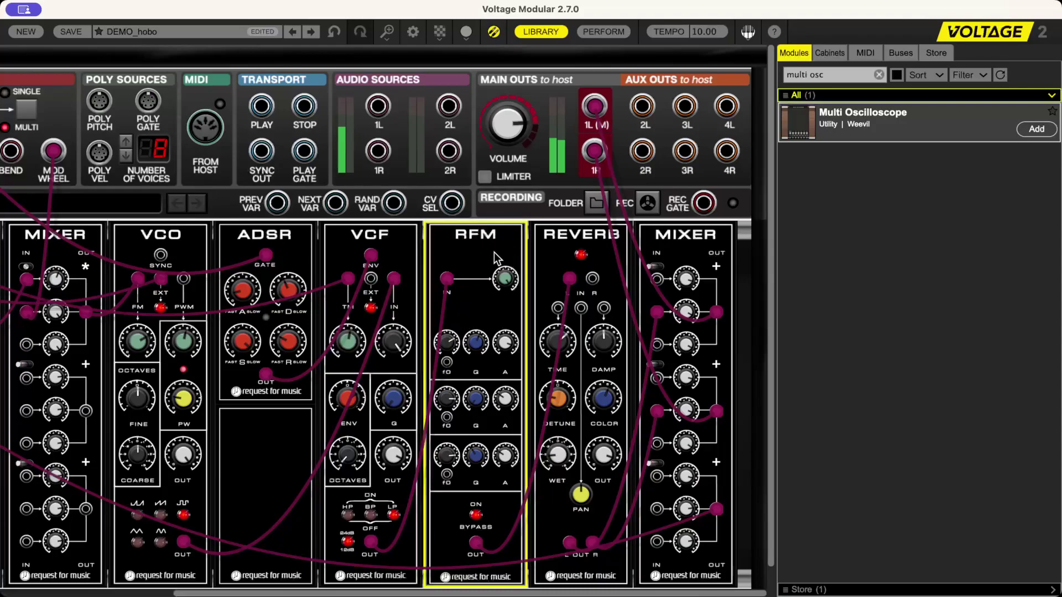
Step: Load the DEMO_violin preset from the FORMANT_originals category, discarding the changes to the current patch
left_click(207, 32)
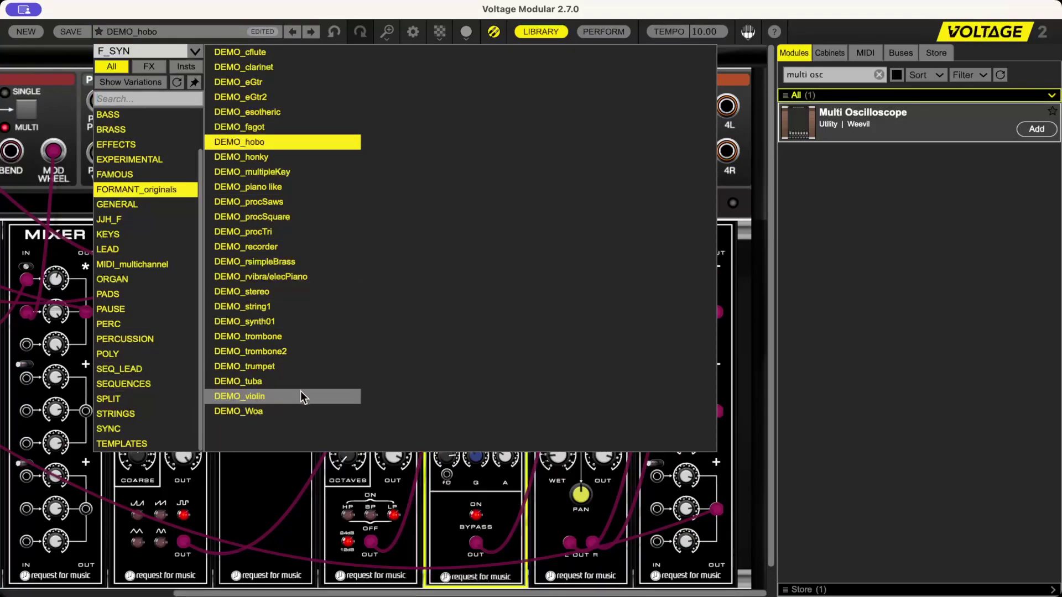
left_click(266, 398)
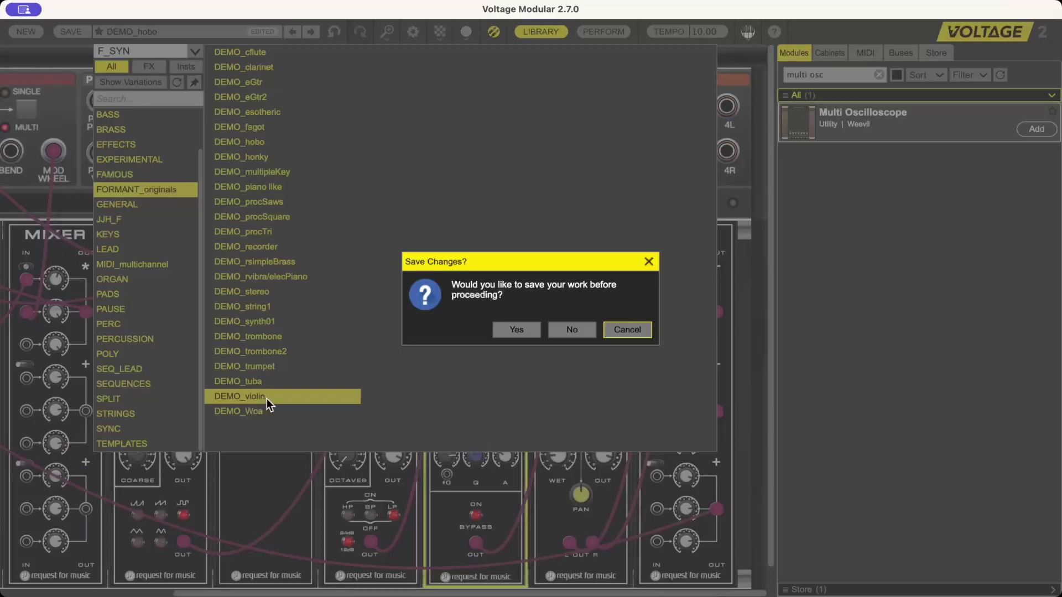
left_click(567, 331)
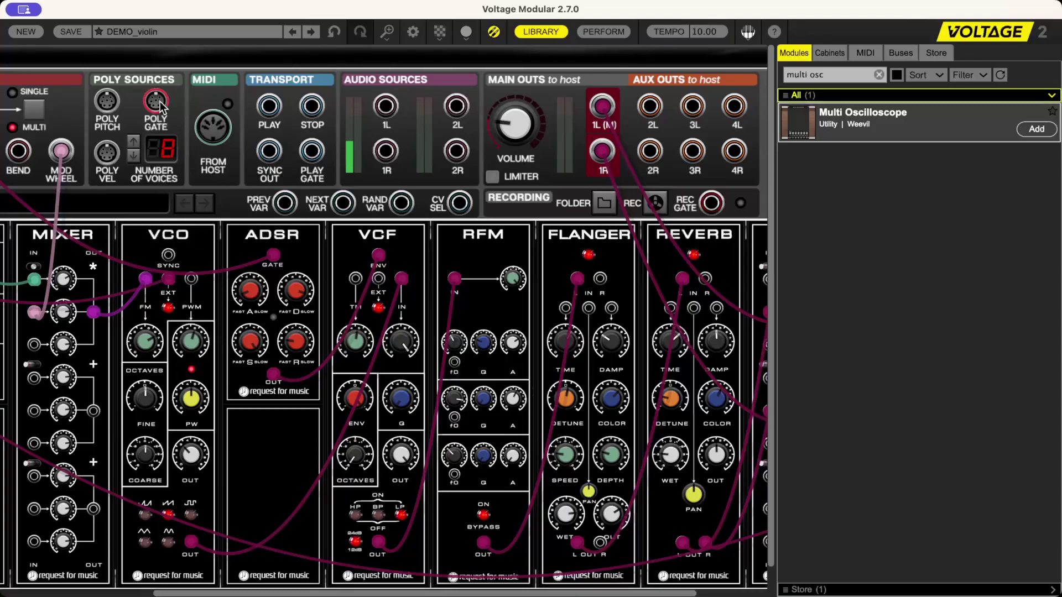
left_click(168, 31)
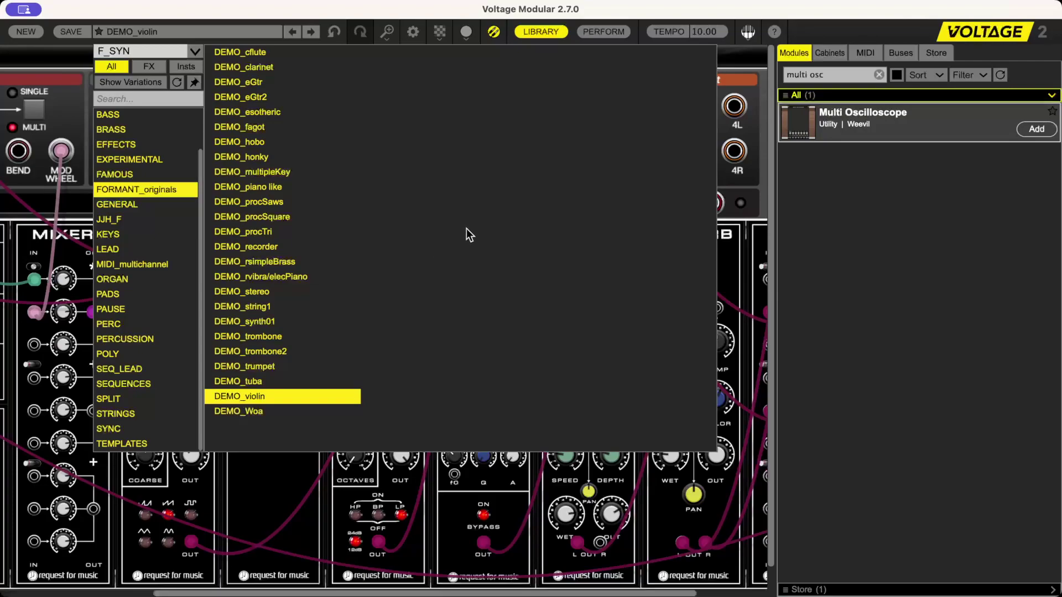
left_click(759, 171)
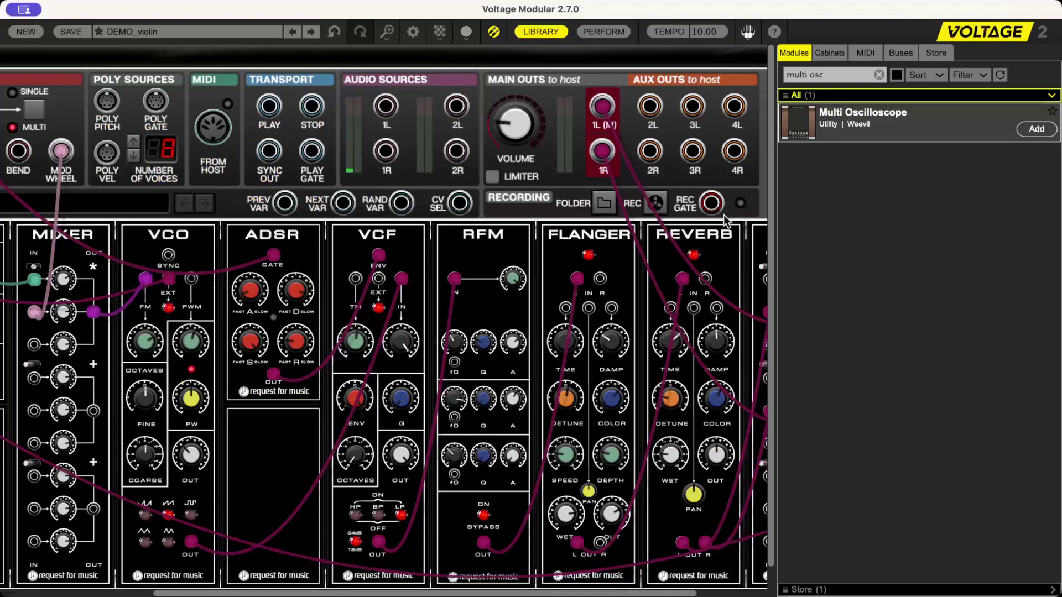
Step: Adjust the cutoff frequency of the RFM module's first filter band to about 256 in the DEMO_violin patch
left_click(455, 344)
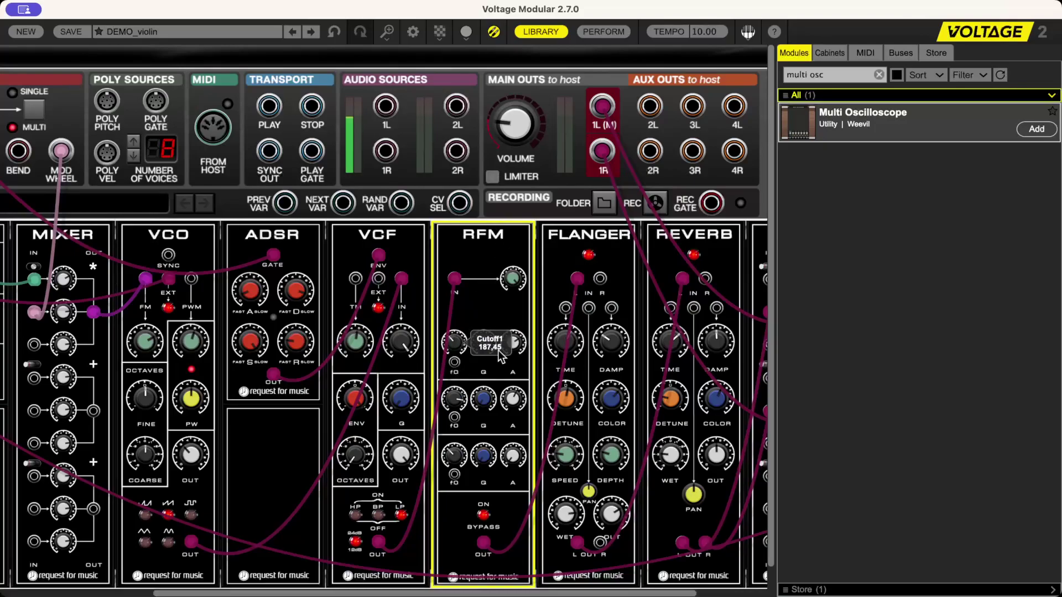
left_click_drag(499, 350, 499, 350)
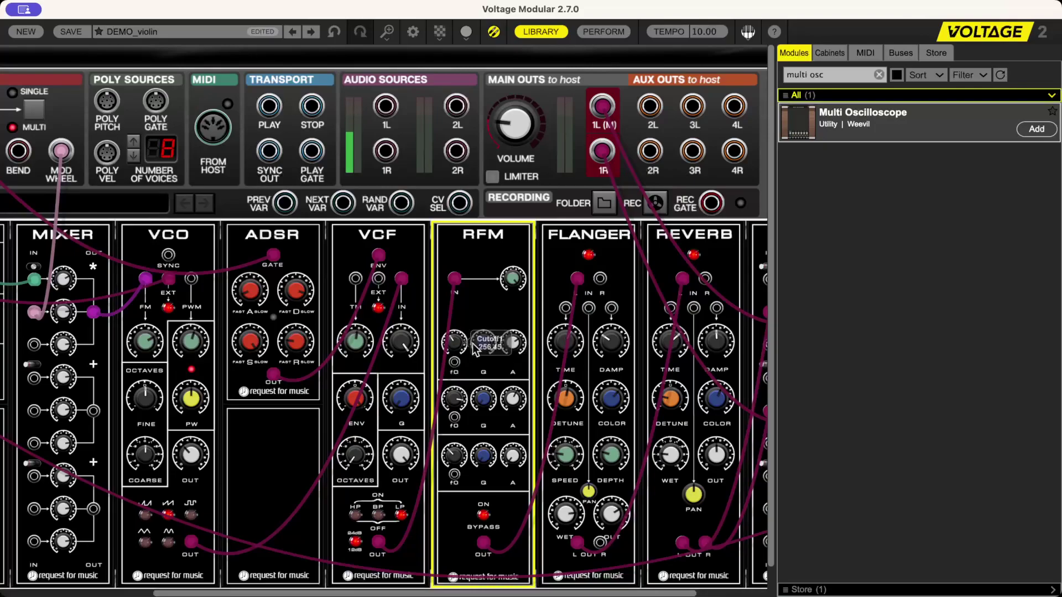
mouse_move(457, 349)
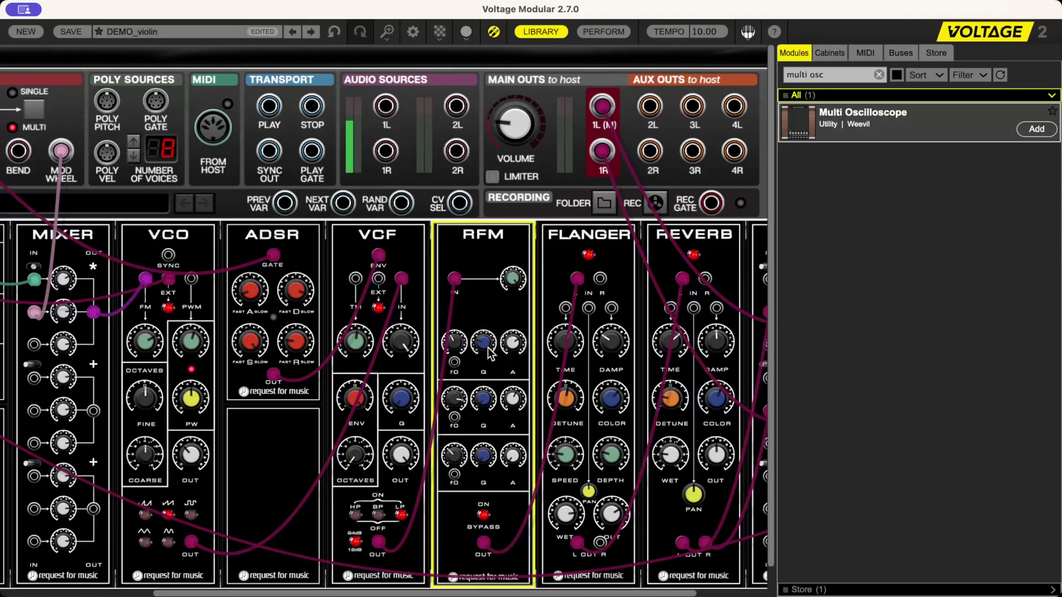
mouse_move(516, 323)
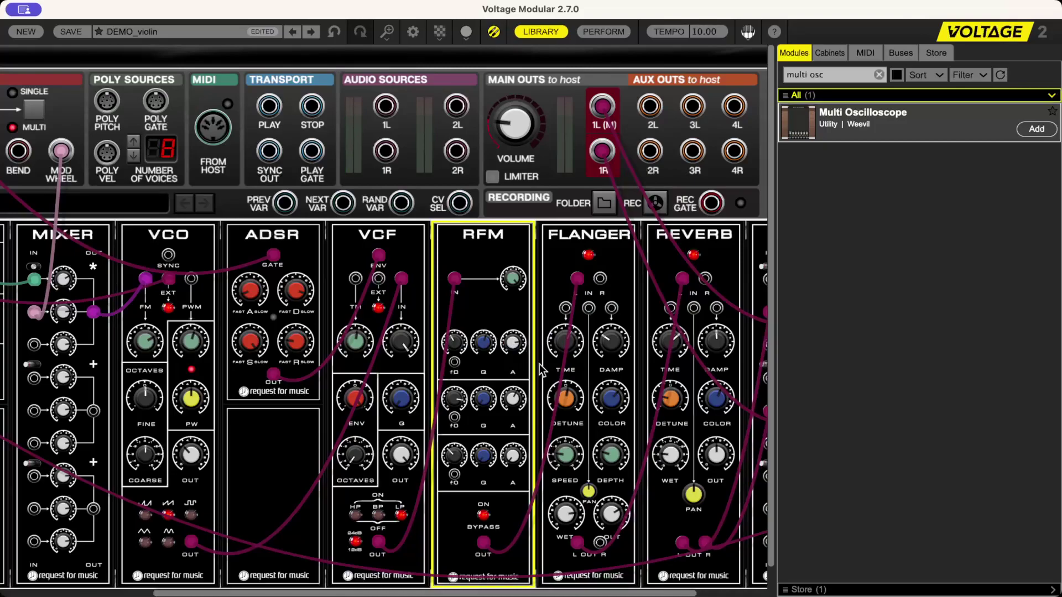